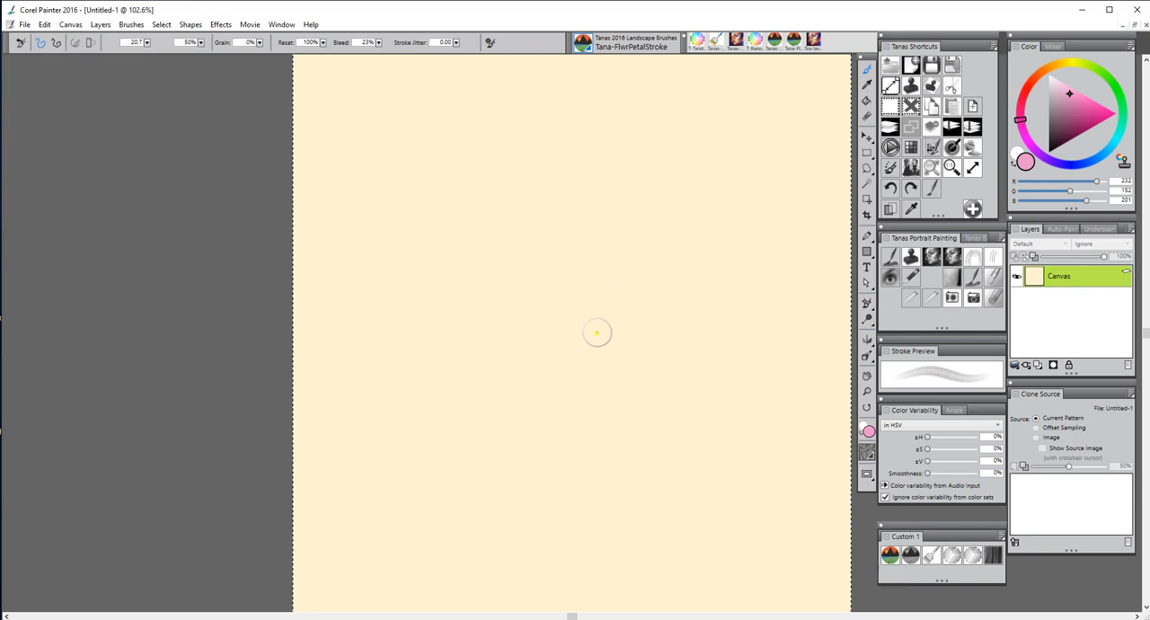
# Paint two light pink petals in a V shape near the canvas centre with the Tana-FlwrPetalStroke brush
pyautogui.moveTo(587, 326); pyautogui.dragTo(533, 239)
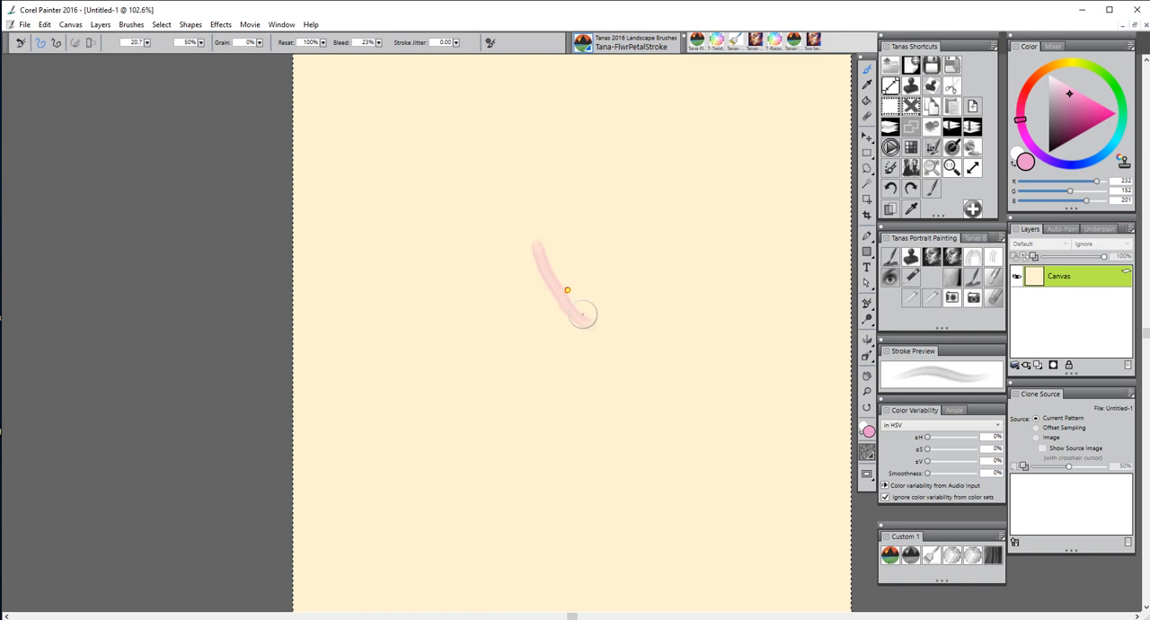
pyautogui.moveTo(586, 319); pyautogui.dragTo(539, 244)
pyautogui.moveTo(584, 316); pyautogui.dragTo(644, 231)
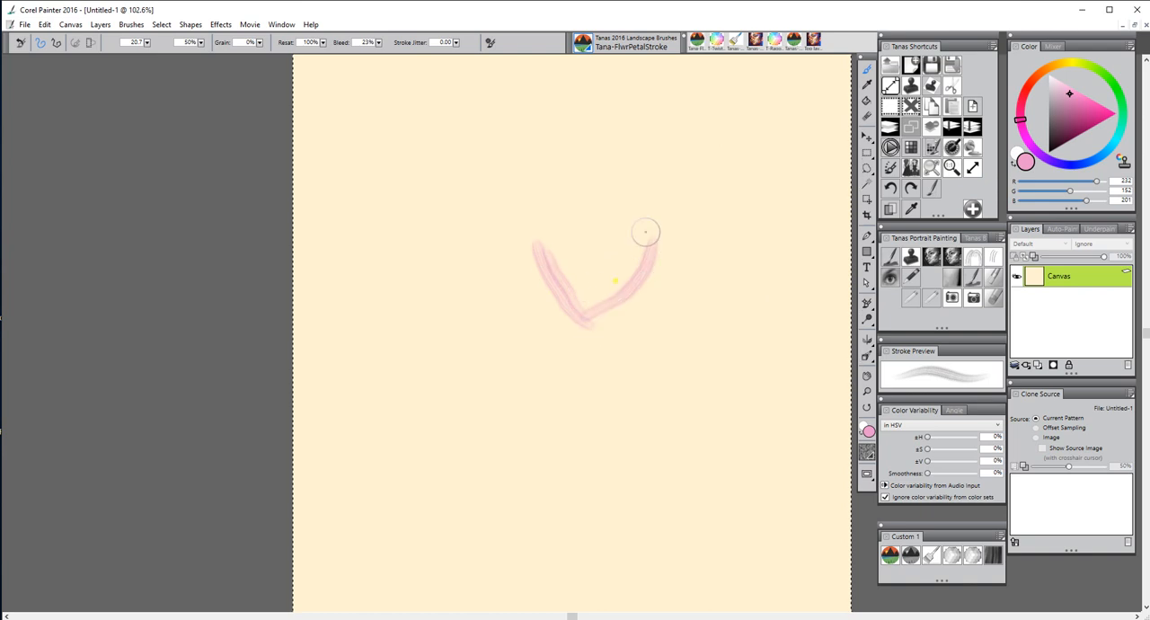
pyautogui.moveTo(584, 301); pyautogui.dragTo(652, 237)
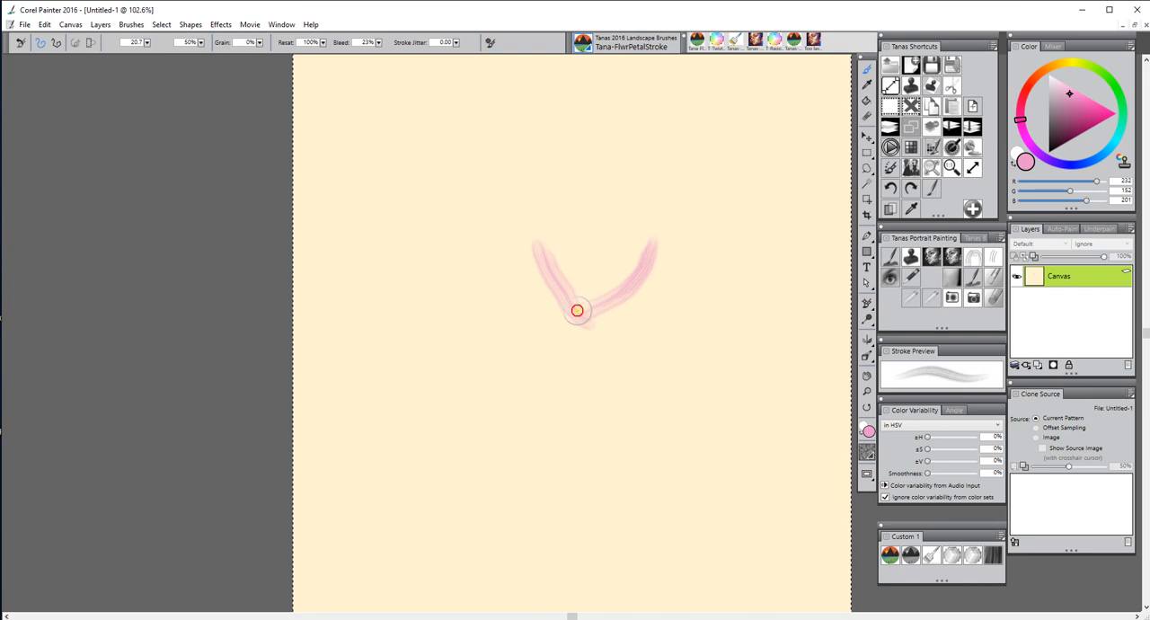
pyautogui.moveTo(575, 310); pyautogui.dragTo(647, 254)
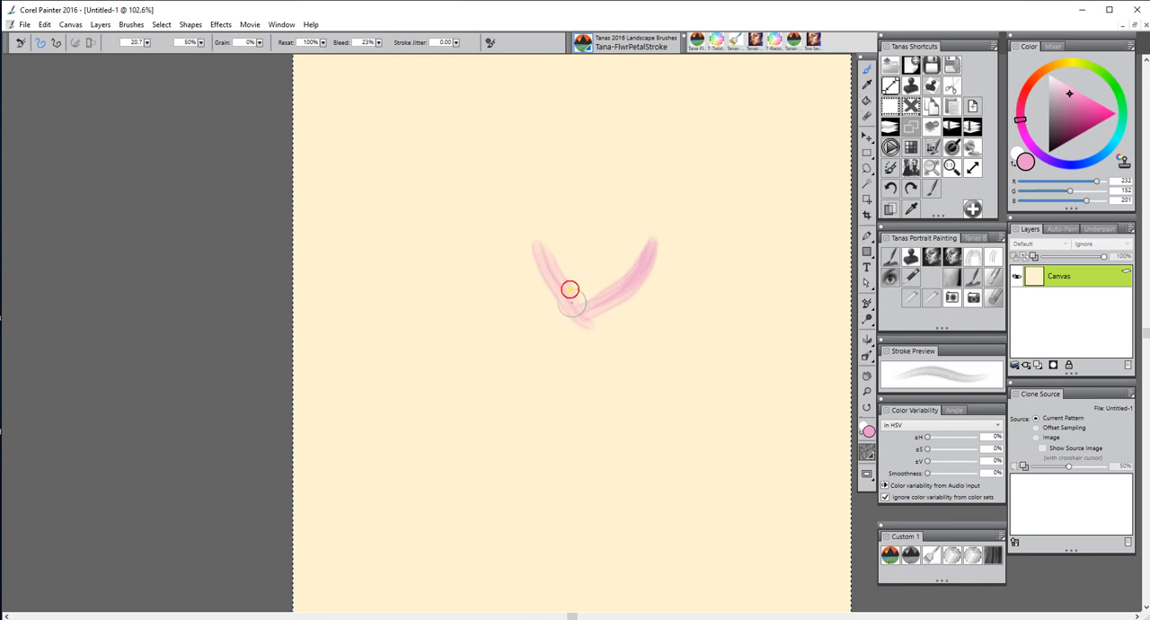
pyautogui.moveTo(570, 290)
pyautogui.mouseDown()
pyautogui.moveTo(539, 246)
pyautogui.moveTo(596, 309)
pyautogui.moveTo(578, 312)
pyautogui.moveTo(538, 242)
pyautogui.mouseUp()
pyautogui.moveTo(580, 306)
pyautogui.mouseDown()
pyautogui.moveTo(611, 270)
pyautogui.moveTo(657, 246)
pyautogui.mouseUp()
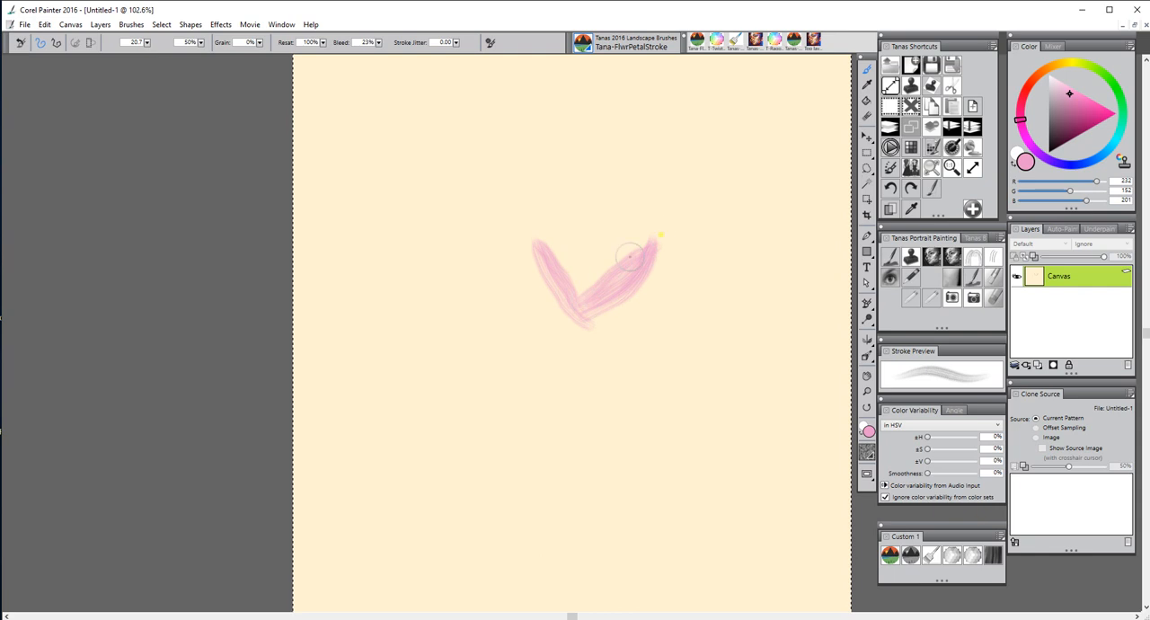
# Shade both petals with strokes of a darker pink, RGB 183, 95, 149
pyautogui.click(1073, 111)
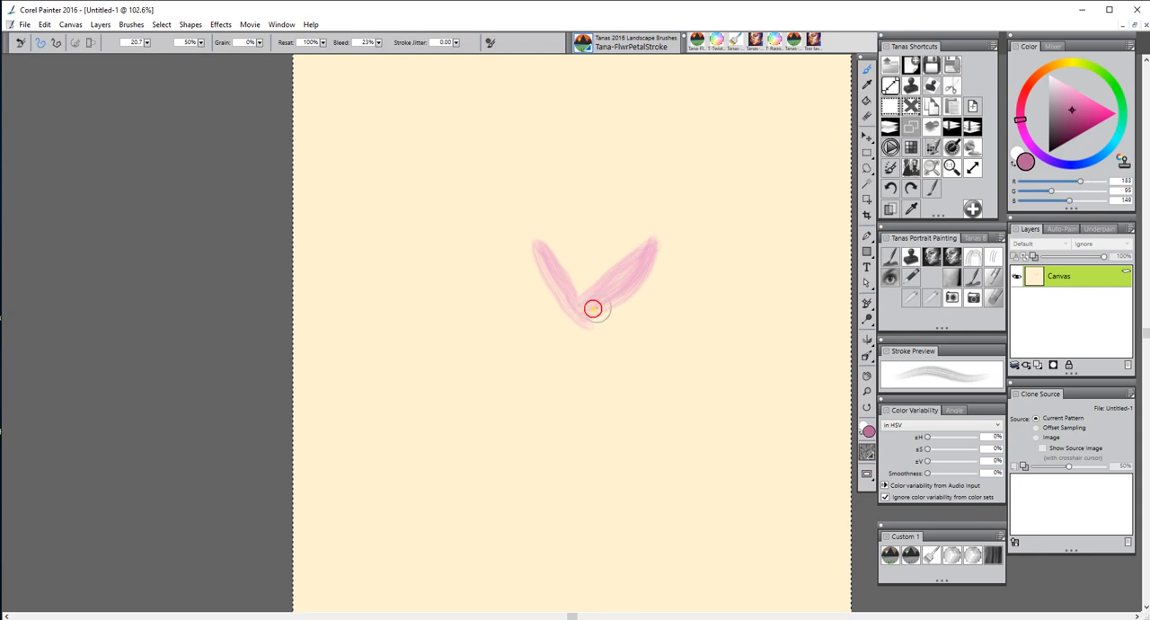
pyautogui.moveTo(593, 308)
pyautogui.mouseDown()
pyautogui.moveTo(639, 258)
pyautogui.moveTo(589, 304)
pyautogui.moveTo(630, 266)
pyautogui.moveTo(617, 263)
pyautogui.moveTo(593, 303)
pyautogui.moveTo(582, 300)
pyautogui.moveTo(635, 227)
pyautogui.mouseUp()
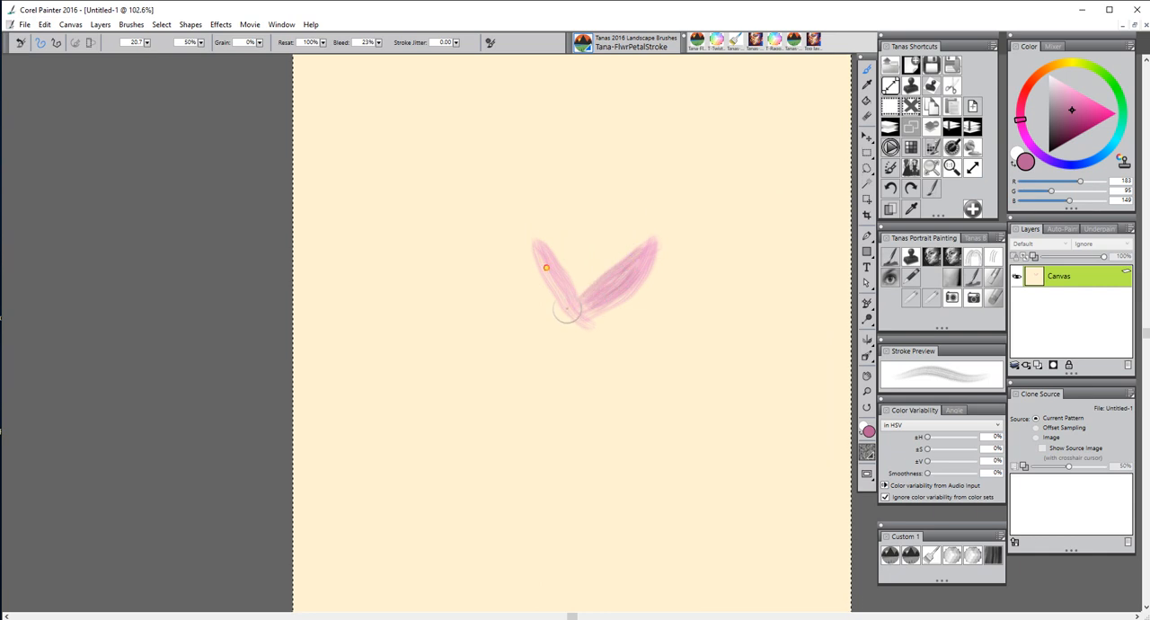
pyautogui.moveTo(567, 309)
pyautogui.mouseDown()
pyautogui.moveTo(537, 252)
pyautogui.moveTo(574, 306)
pyautogui.moveTo(549, 282)
pyautogui.moveTo(578, 302)
pyautogui.mouseUp()
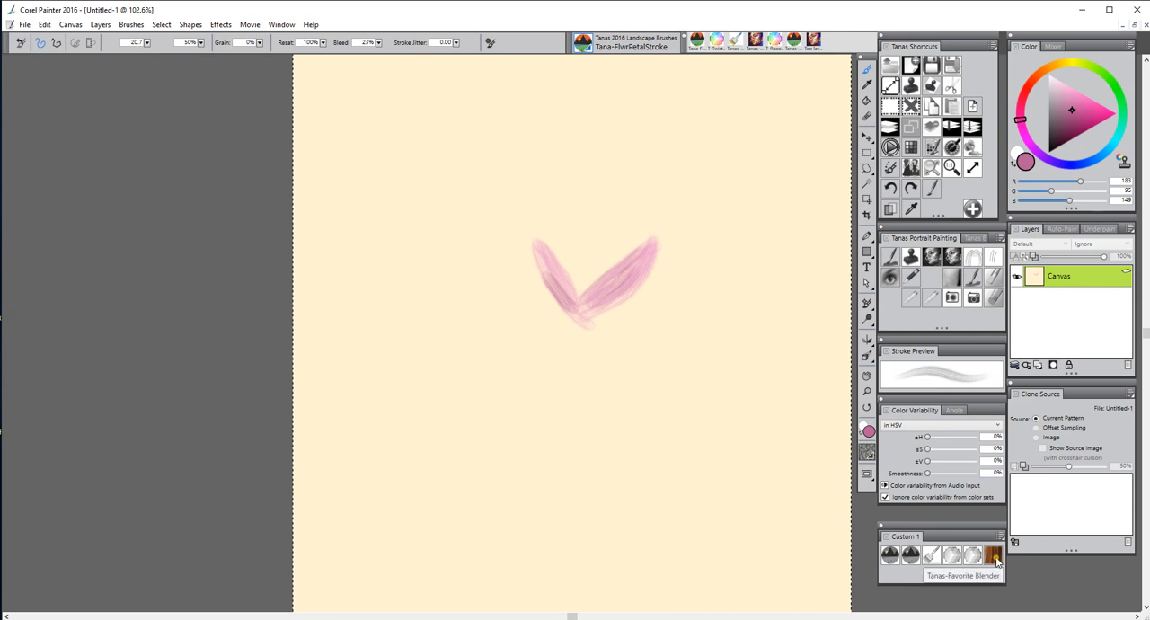
# Smooth both petals with the Tanas-Favorite Blender brush and clear the canvas
pyautogui.click(993, 557)
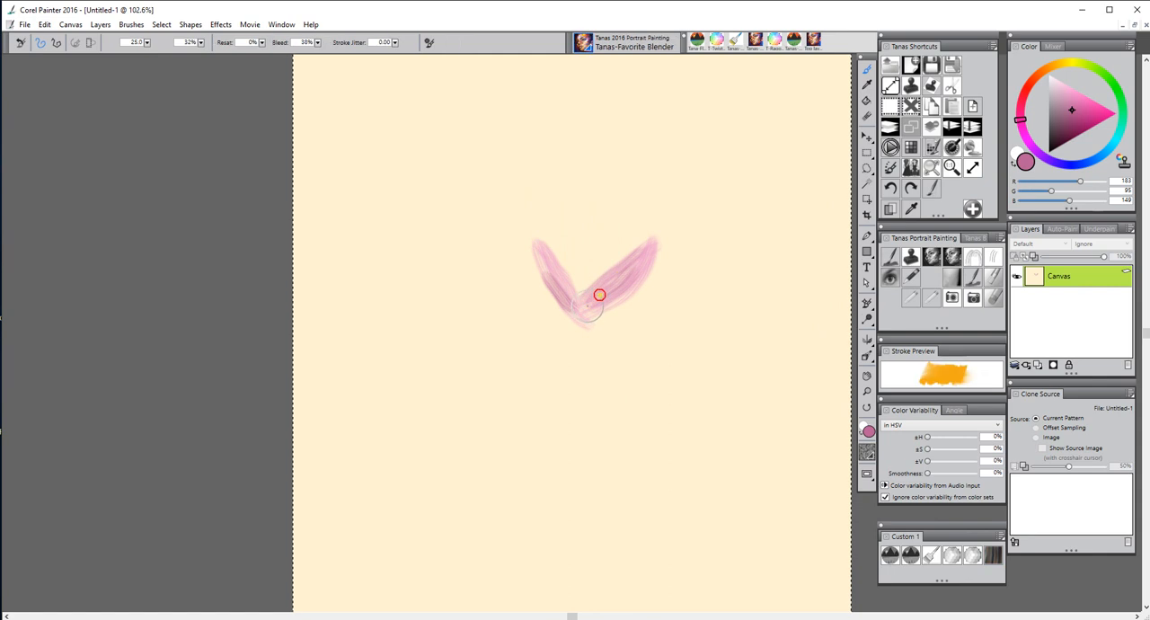
pyautogui.moveTo(599, 295)
pyautogui.mouseDown()
pyautogui.moveTo(630, 265)
pyautogui.moveTo(598, 293)
pyautogui.moveTo(624, 280)
pyautogui.moveTo(601, 261)
pyautogui.moveTo(569, 316)
pyautogui.moveTo(538, 256)
pyautogui.moveTo(567, 308)
pyautogui.moveTo(548, 271)
pyautogui.mouseUp()
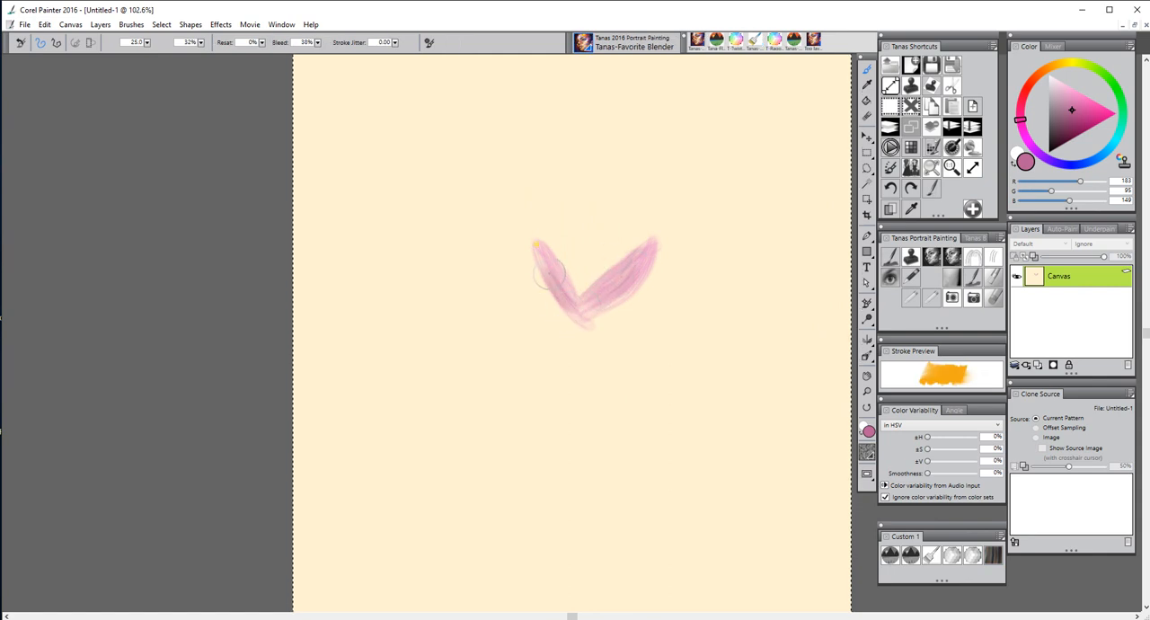
pyautogui.moveTo(643, 260)
pyautogui.mouseDown()
pyautogui.moveTo(660, 230)
pyautogui.moveTo(630, 255)
pyautogui.moveTo(661, 247)
pyautogui.moveTo(610, 310)
pyautogui.moveTo(574, 298)
pyautogui.moveTo(543, 255)
pyautogui.moveTo(575, 284)
pyautogui.mouseUp()
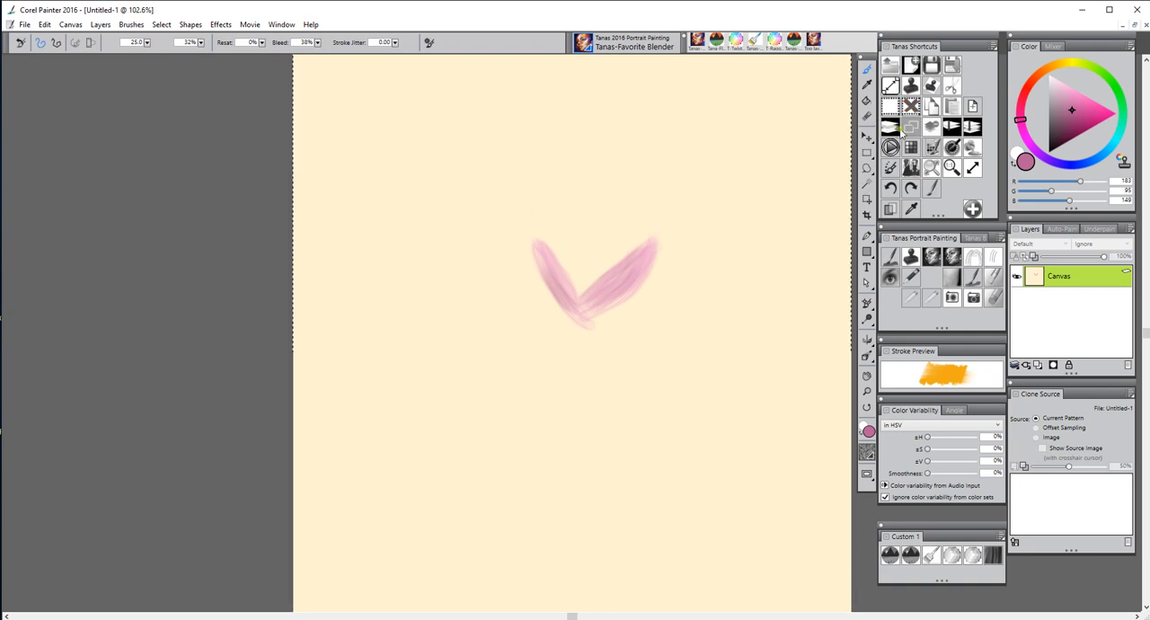
pyautogui.click(894, 165)
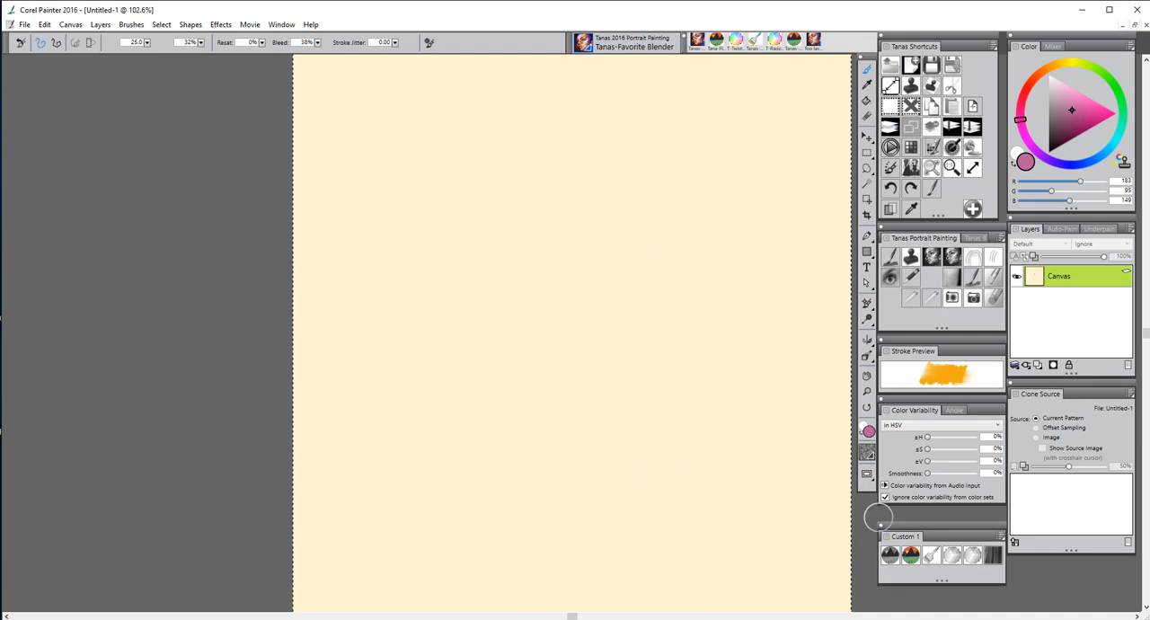
# Paint two curved stems in dark green, RGB 32, 102, 41, with the Tanas-FlwrStemBrush, and clear the canvas
pyautogui.click(1119, 98)
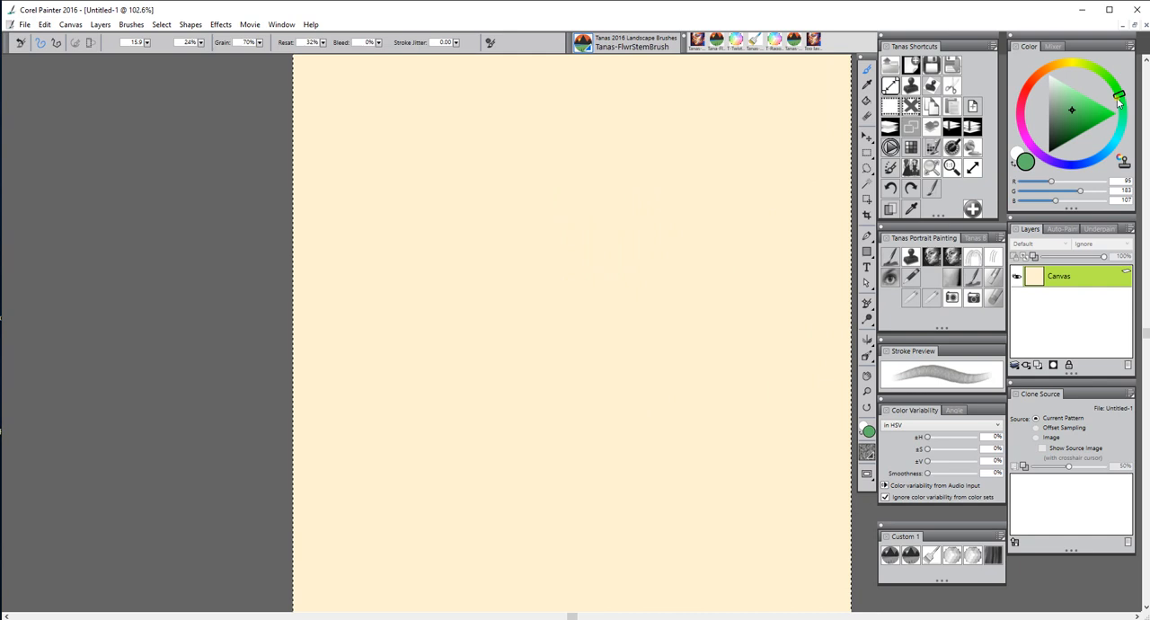
pyautogui.click(1067, 132)
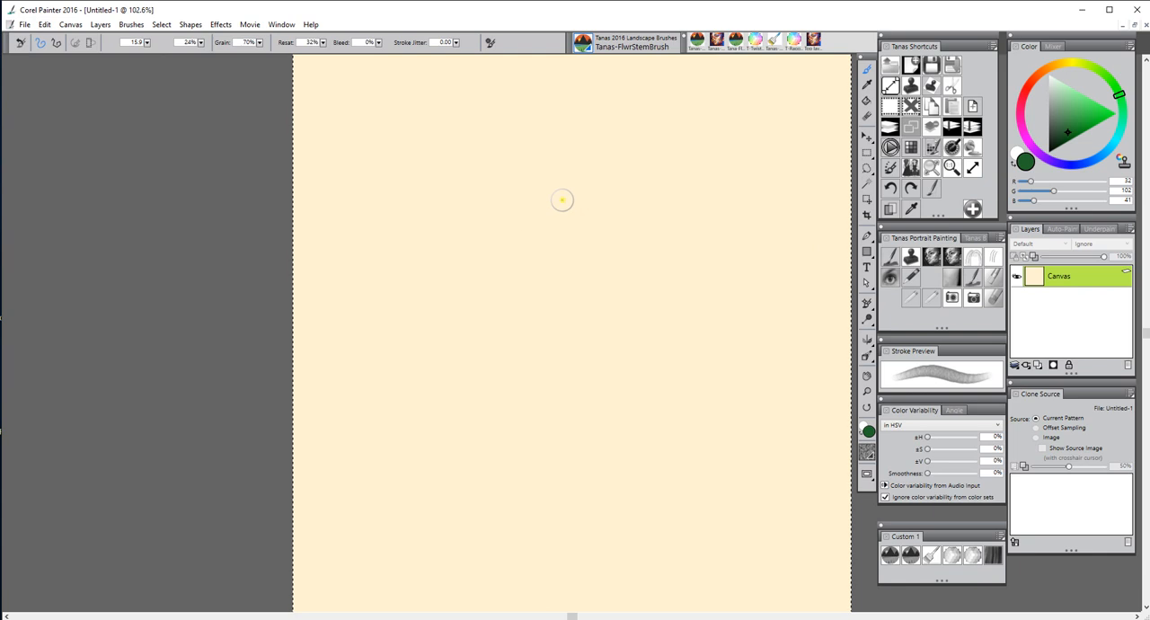
pyautogui.moveTo(558, 199)
pyautogui.mouseDown()
pyautogui.moveTo(546, 213)
pyautogui.moveTo(545, 333)
pyautogui.moveTo(490, 447)
pyautogui.mouseUp()
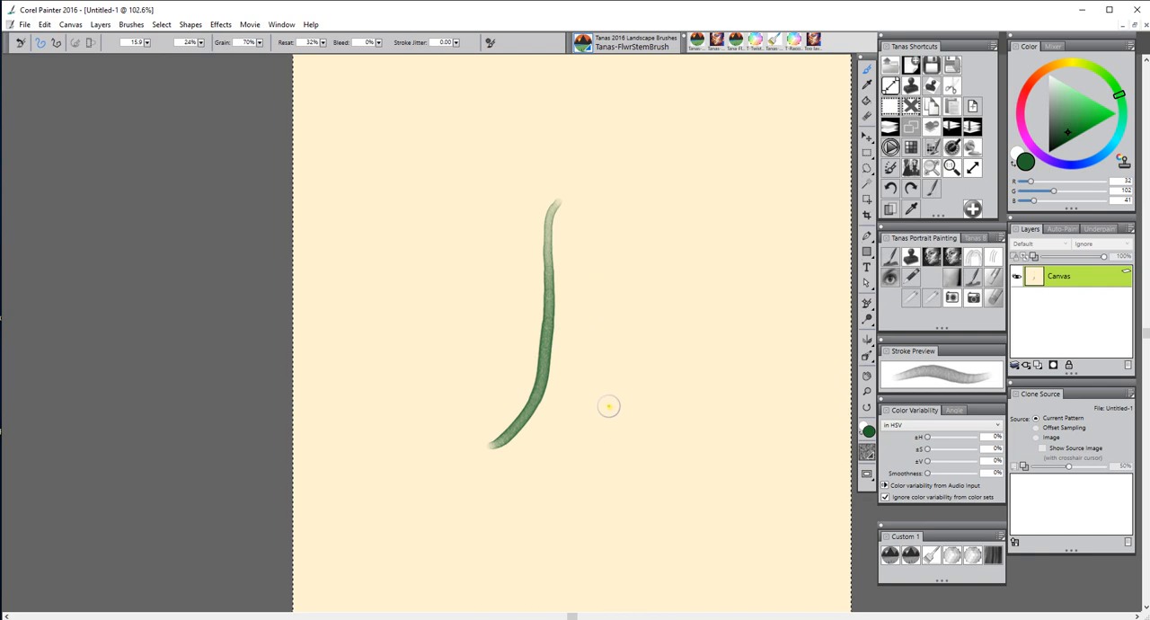
pyautogui.moveTo(517, 421)
pyautogui.mouseDown()
pyautogui.moveTo(514, 361)
pyautogui.moveTo(420, 216)
pyautogui.mouseUp()
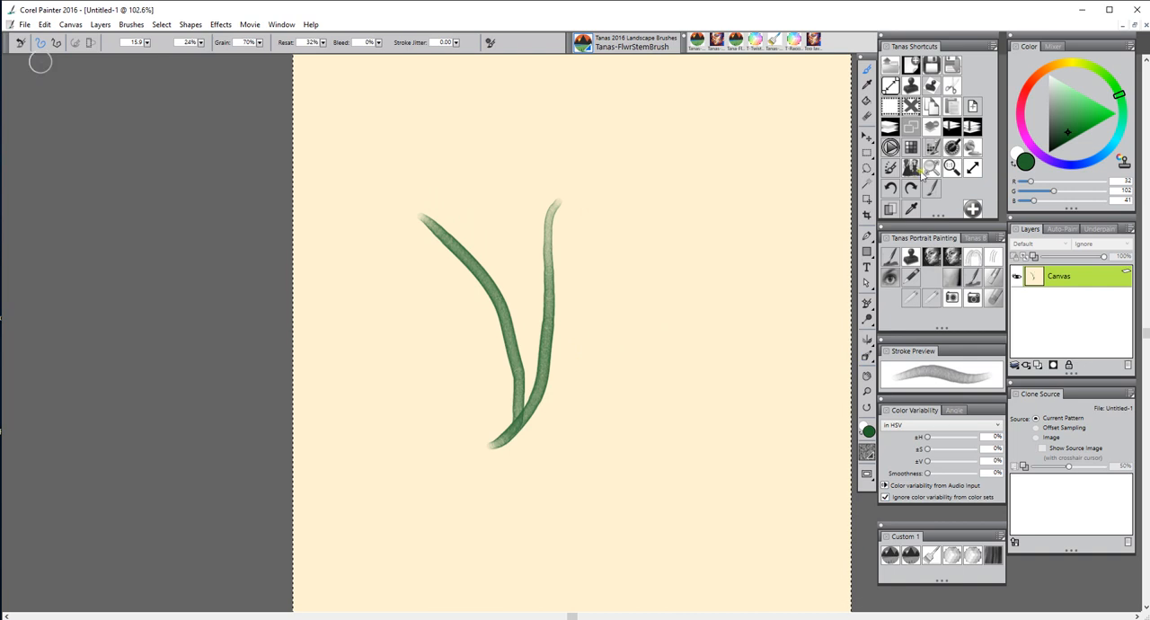
pyautogui.click(891, 130)
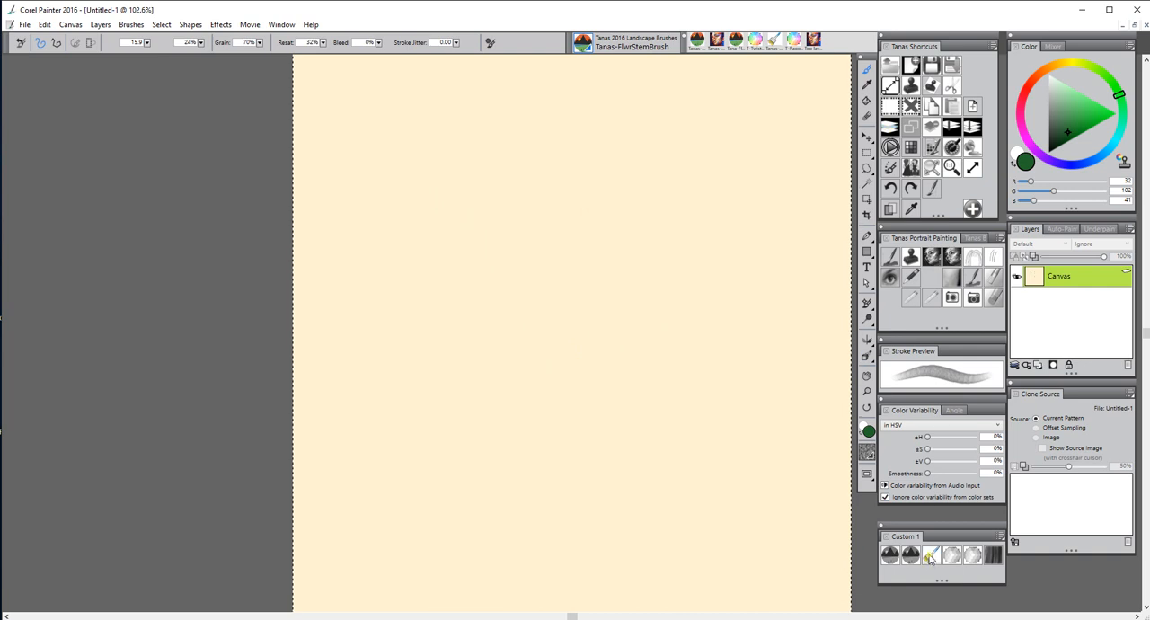
# Set up the Tanas-StrokeFromColor brush at size 38 with the Color Set Libraries displayed beside the canvas
pyautogui.click(910, 554)
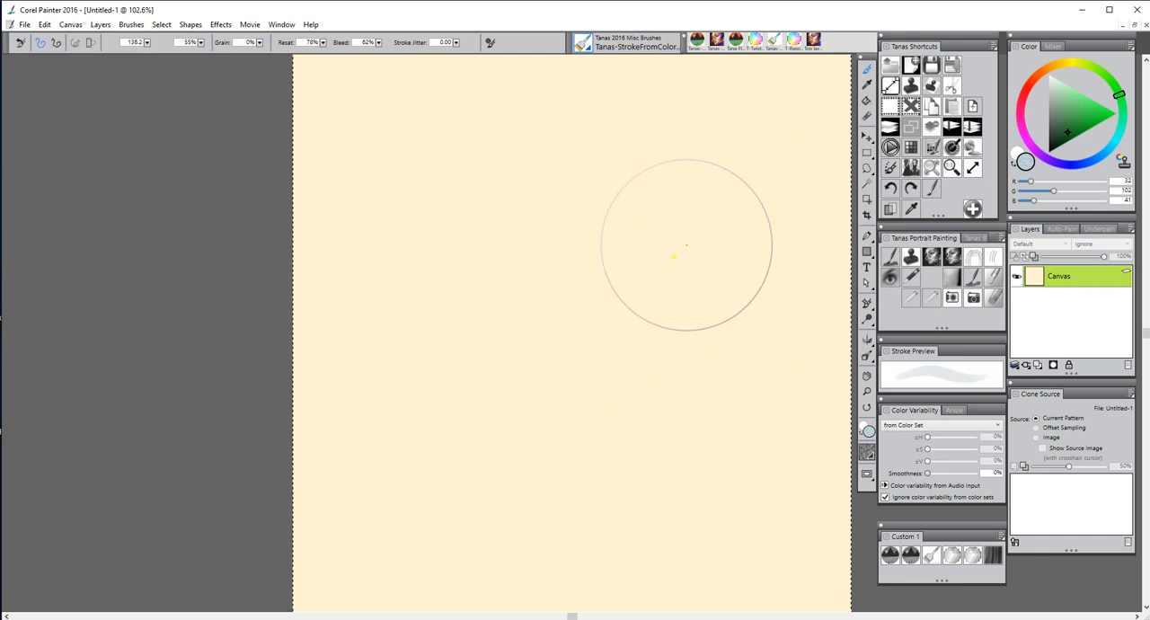
pyautogui.click(911, 149)
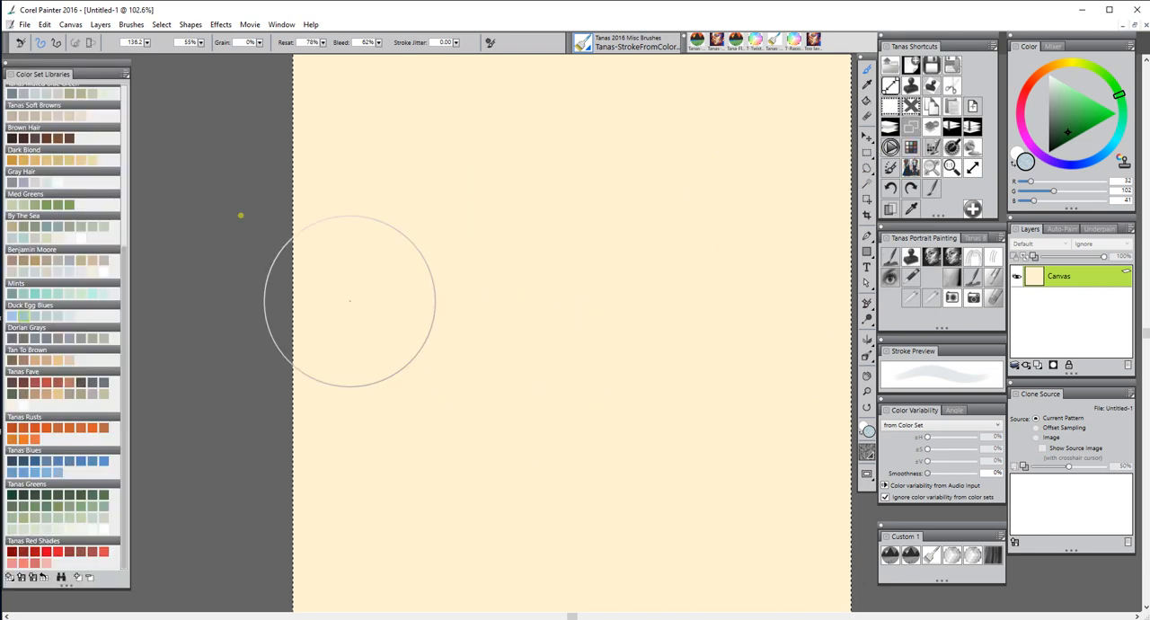
pyautogui.moveTo(72, 68); pyautogui.dragTo(97, 71)
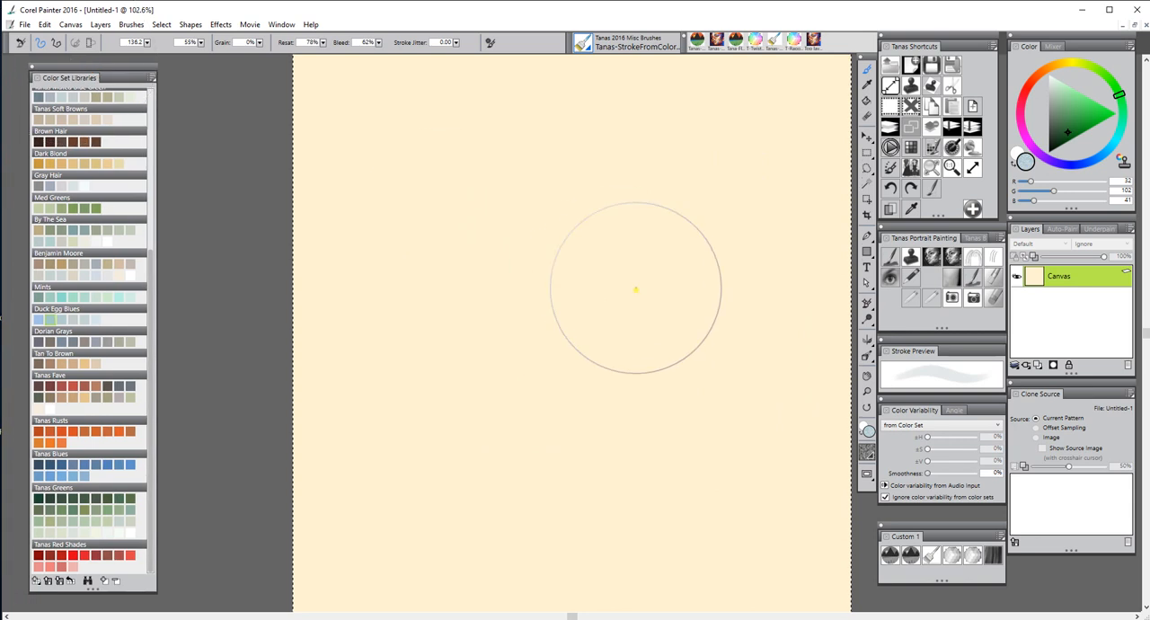
pyautogui.moveTo(625, 301); pyautogui.dragTo(645, 296)
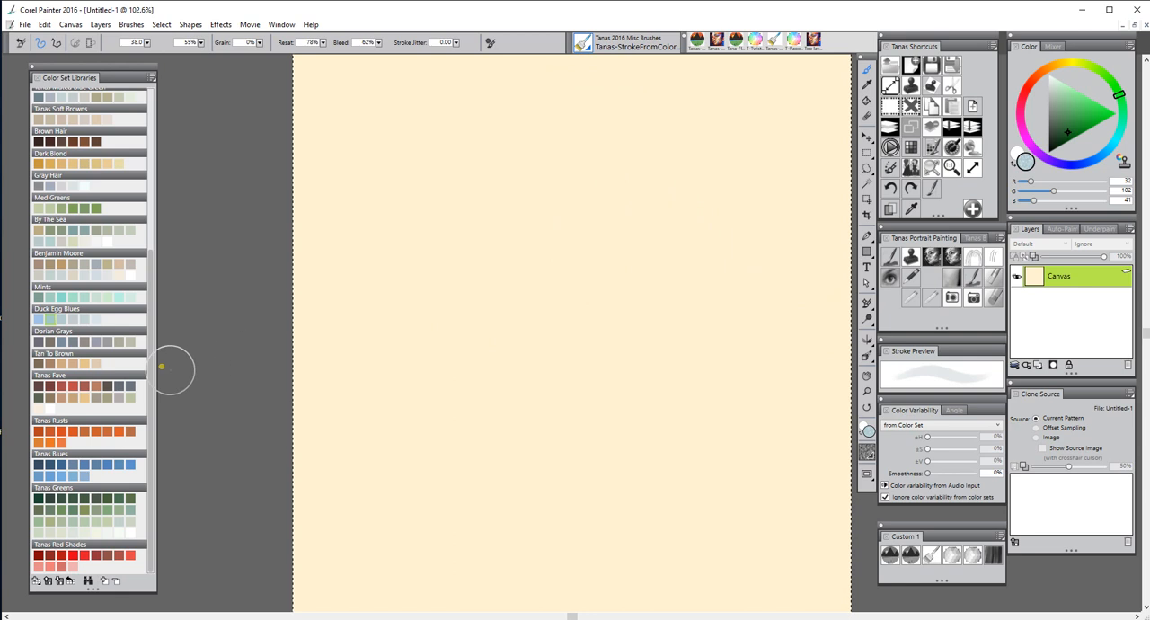
# Choose the Tanas Fave color set and paint a cluster of short strokes around the middle of the canvas
pyautogui.click(88, 389)
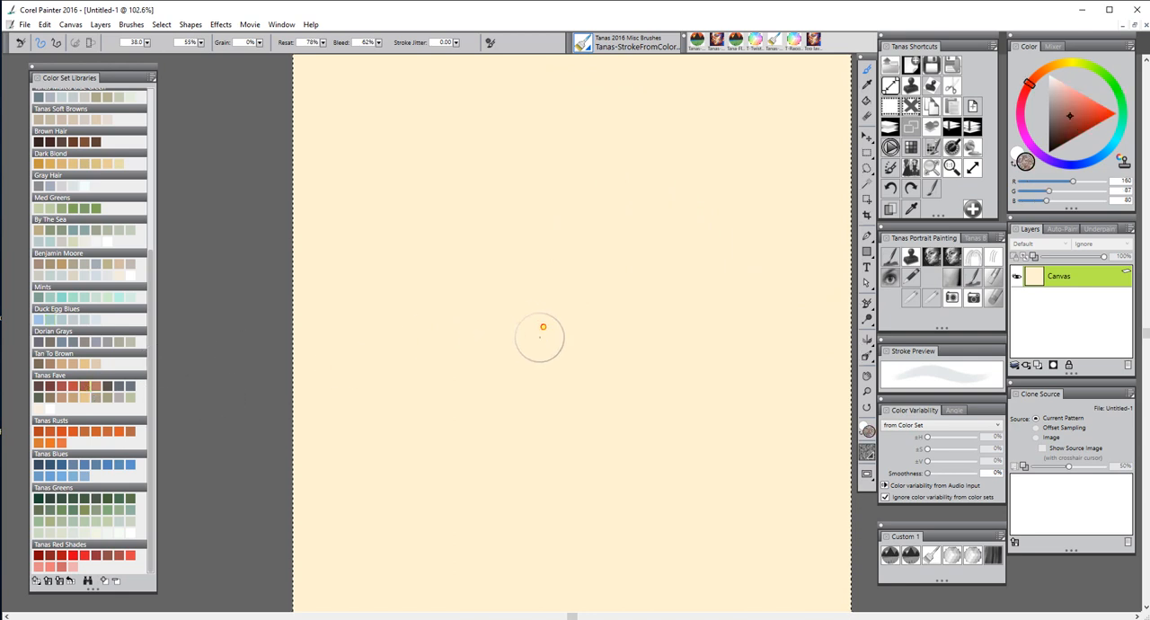
pyautogui.moveTo(539, 336)
pyautogui.mouseDown()
pyautogui.moveTo(544, 288)
pyautogui.moveTo(559, 326)
pyautogui.moveTo(570, 307)
pyautogui.moveTo(525, 270)
pyautogui.moveTo(495, 303)
pyautogui.moveTo(605, 305)
pyautogui.moveTo(621, 226)
pyautogui.moveTo(618, 269)
pyautogui.moveTo(691, 330)
pyautogui.mouseUp()
pyautogui.moveTo(620, 352); pyautogui.dragTo(640, 324)
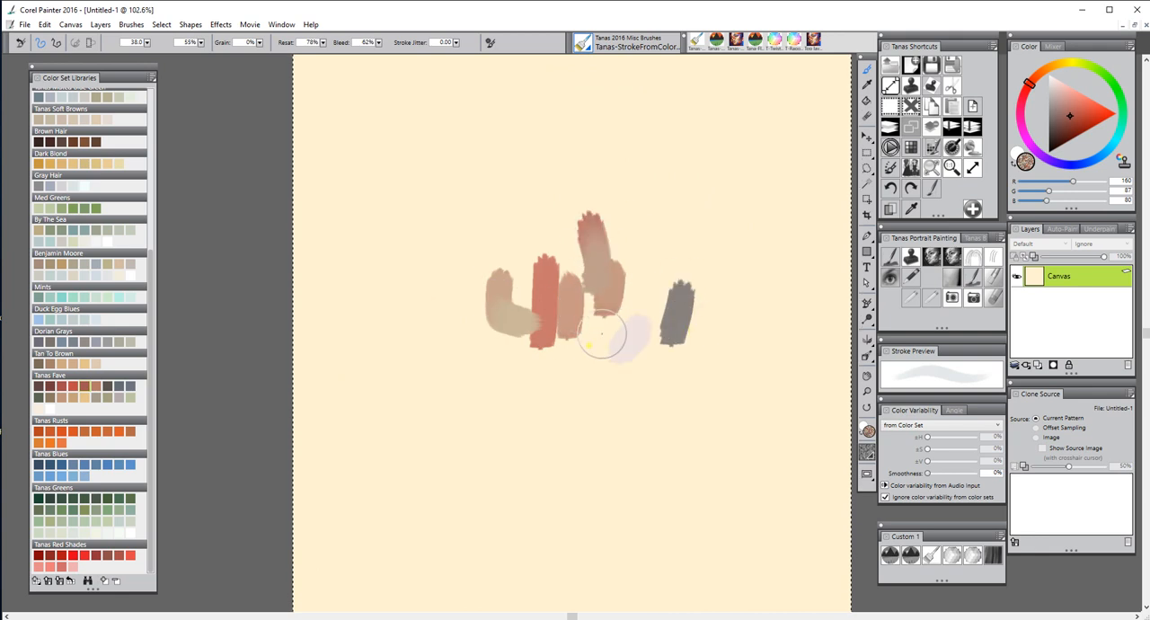
pyautogui.moveTo(580, 349); pyautogui.dragTo(583, 301)
pyautogui.moveTo(554, 227)
pyautogui.mouseDown()
pyautogui.moveTo(554, 252)
pyautogui.moveTo(555, 216)
pyautogui.mouseUp()
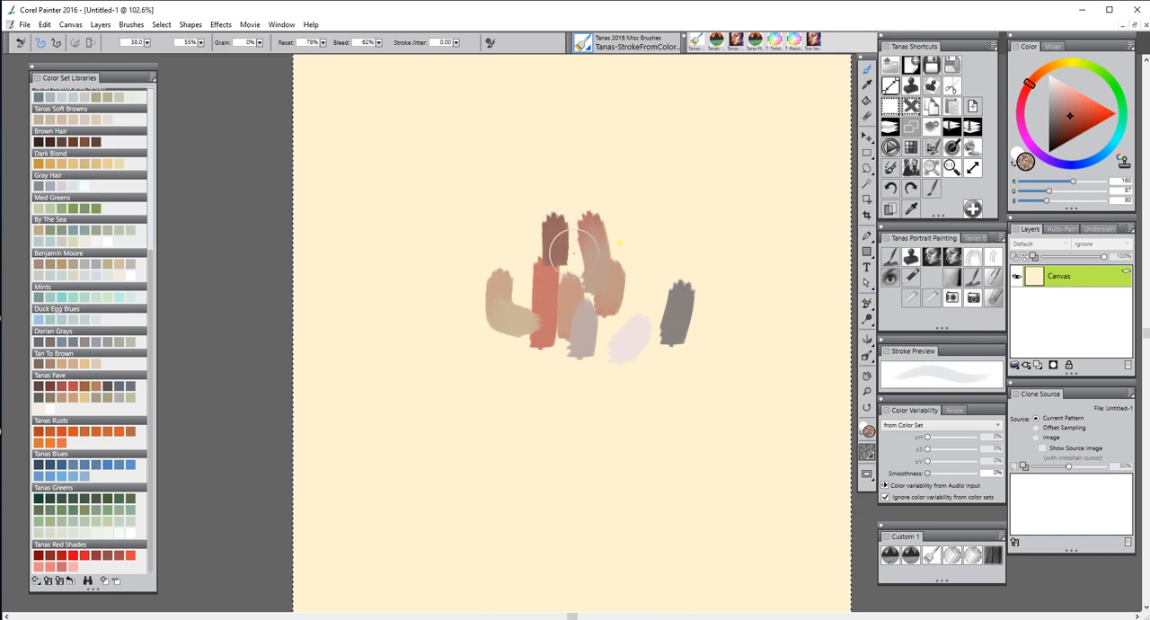
# Enlarge the brush to 76.8 and paint broad Tanas Fave strokes and dabs over and around the small strokes
pyautogui.moveTo(641, 246); pyautogui.dragTo(686, 248)
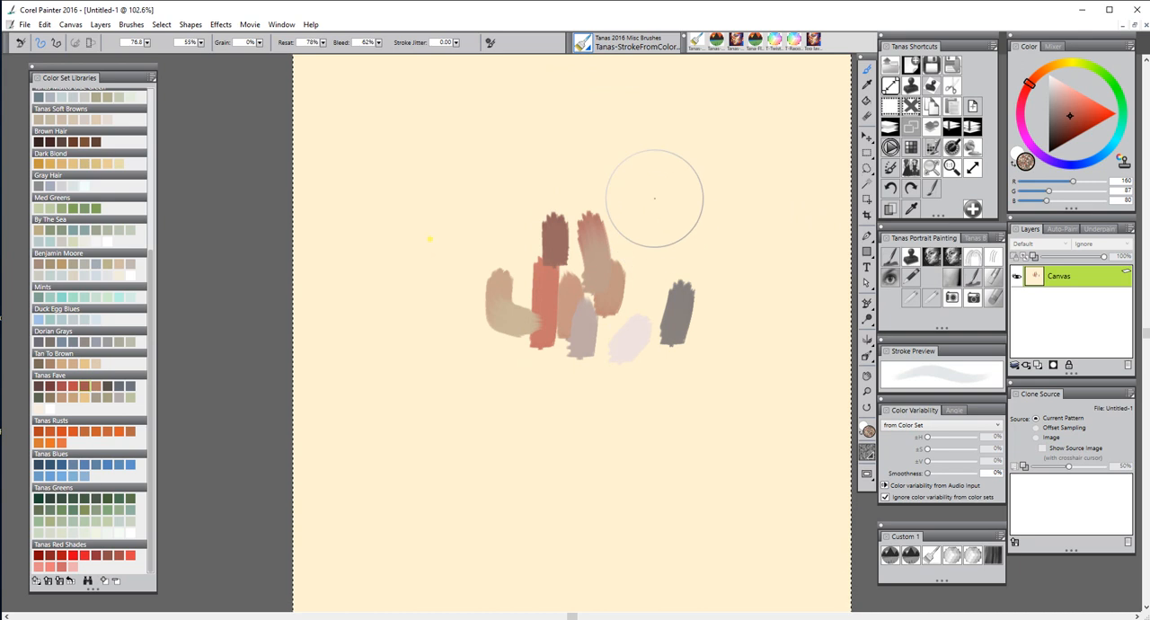
pyautogui.moveTo(646, 208); pyautogui.dragTo(643, 293)
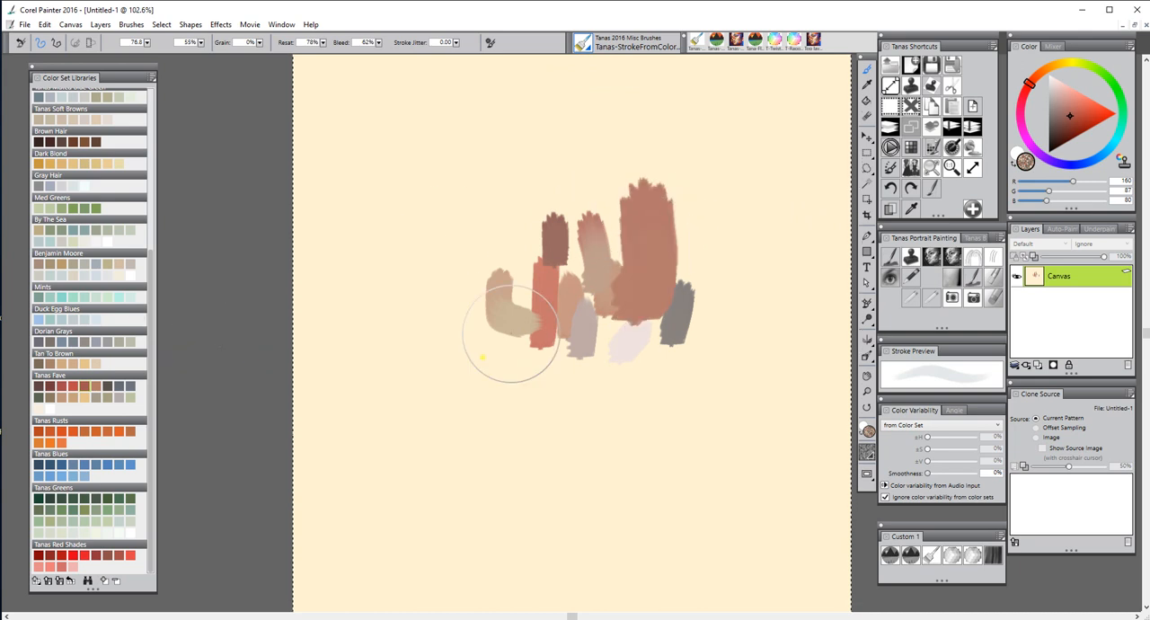
pyautogui.moveTo(471, 360); pyautogui.dragTo(643, 331)
pyautogui.moveTo(476, 175); pyautogui.dragTo(494, 305)
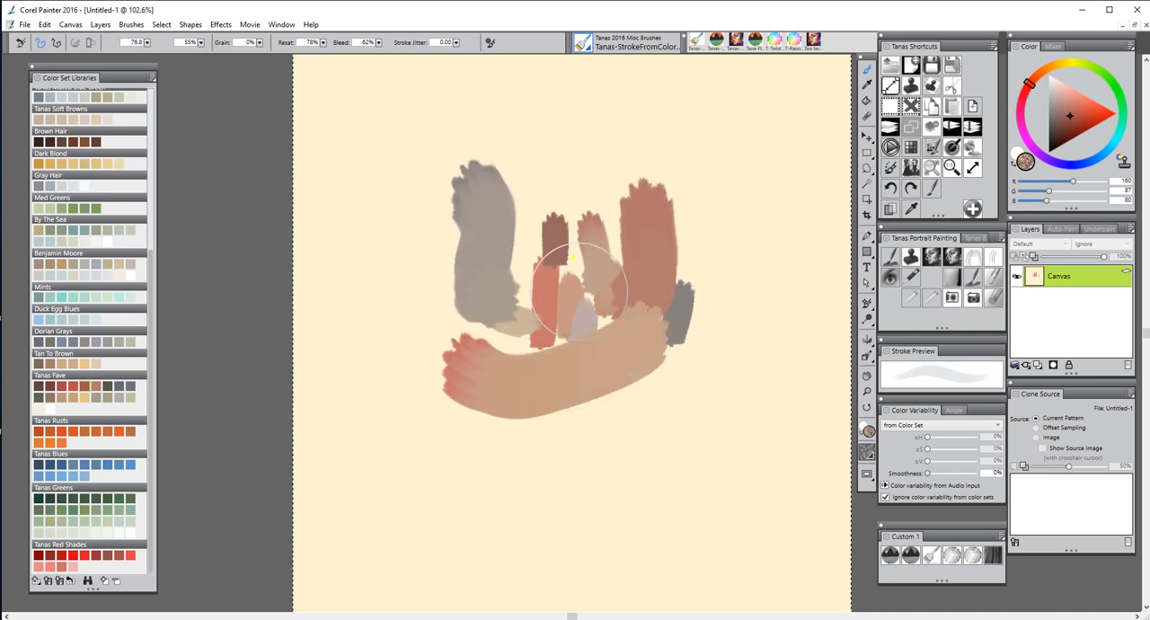
pyautogui.moveTo(564, 157); pyautogui.dragTo(555, 269)
pyautogui.moveTo(633, 354); pyautogui.dragTo(696, 269)
pyautogui.click(743, 214)
pyautogui.click(755, 262)
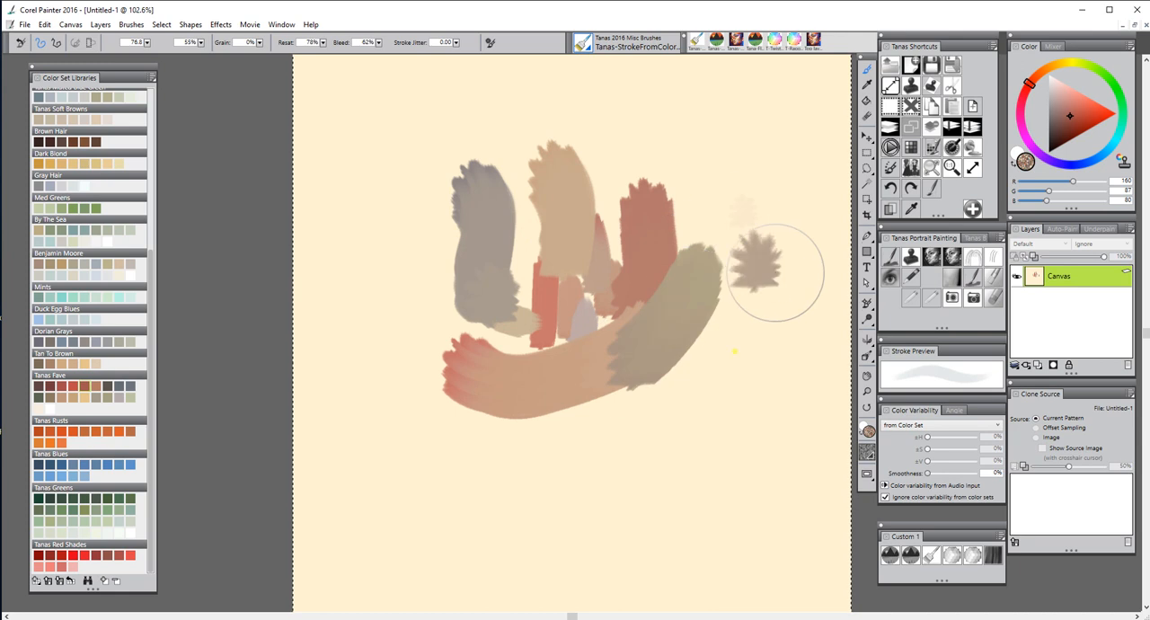
pyautogui.moveTo(683, 405); pyautogui.dragTo(654, 435)
pyautogui.moveTo(539, 456); pyautogui.dragTo(587, 404)
pyautogui.moveTo(600, 202); pyautogui.dragTo(604, 262)
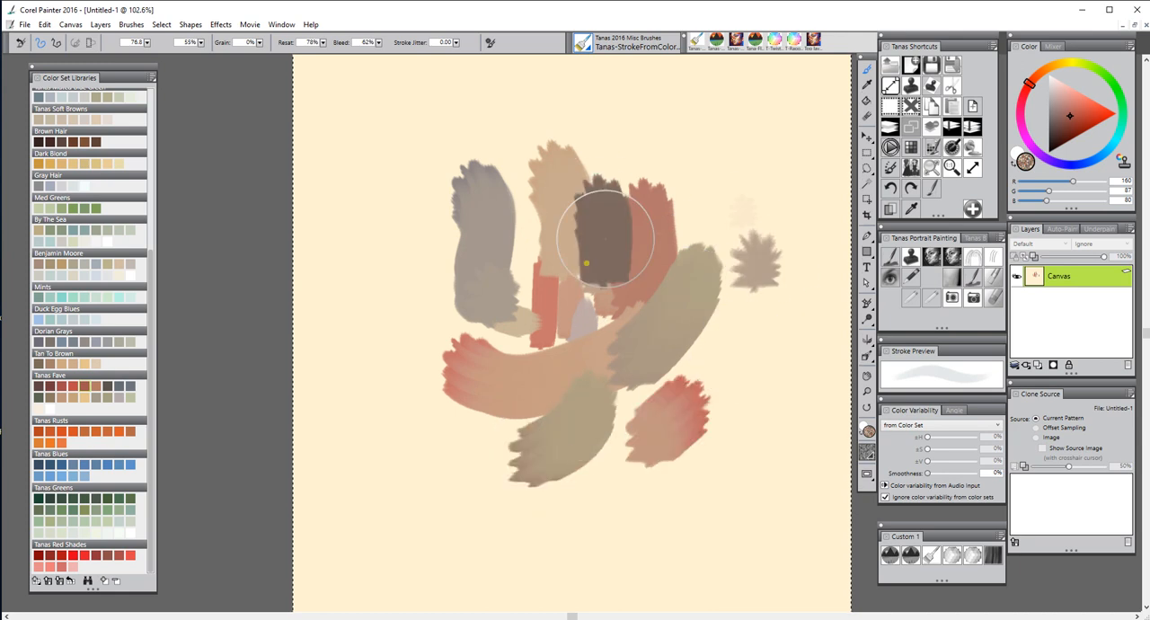
pyautogui.moveTo(493, 267); pyautogui.dragTo(523, 301)
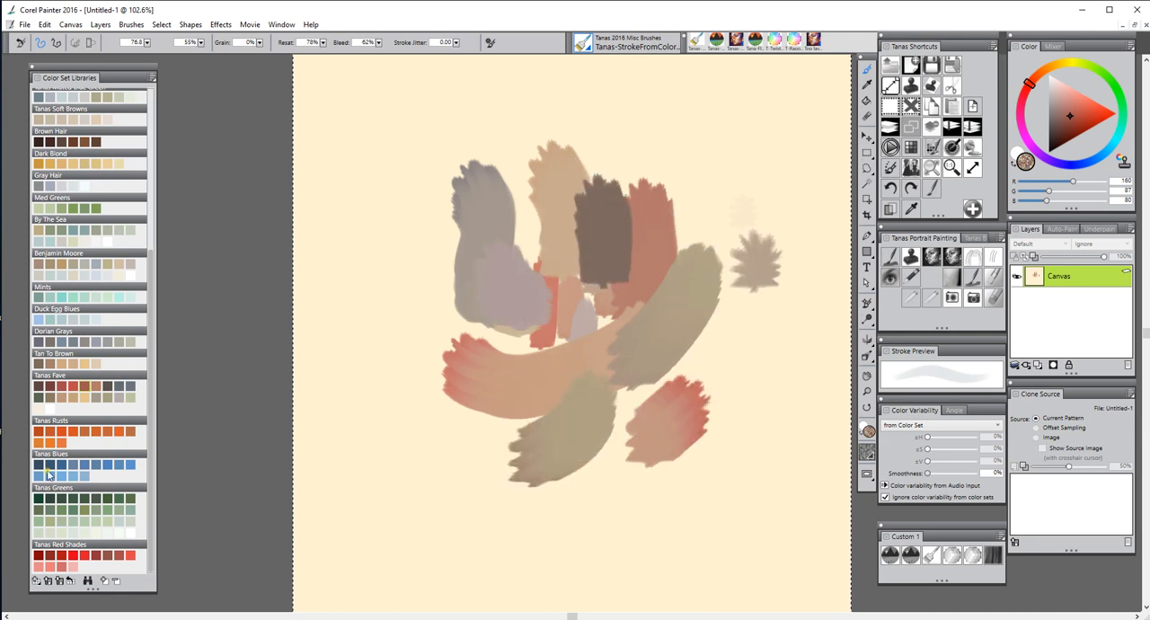
# Choose an orange from the Tanas Rusts color set and paint three broad strokes over the cluster
pyautogui.click(129, 431)
pyautogui.moveTo(527, 240); pyautogui.dragTo(524, 307)
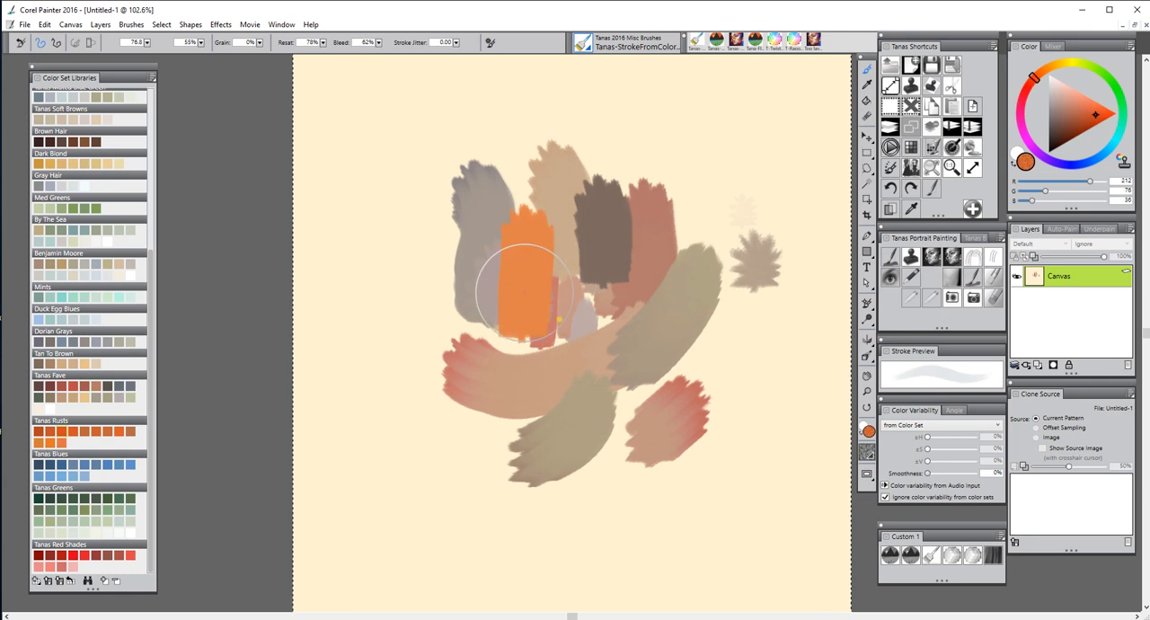
pyautogui.moveTo(675, 350)
pyautogui.mouseDown()
pyautogui.moveTo(732, 273)
pyautogui.moveTo(669, 198)
pyautogui.mouseUp()
pyautogui.moveTo(566, 369); pyautogui.dragTo(597, 458)
# Choose the Duck Egg Blues color set and paint six broad pale blue strokes over and around the cluster
pyautogui.click(61, 319)
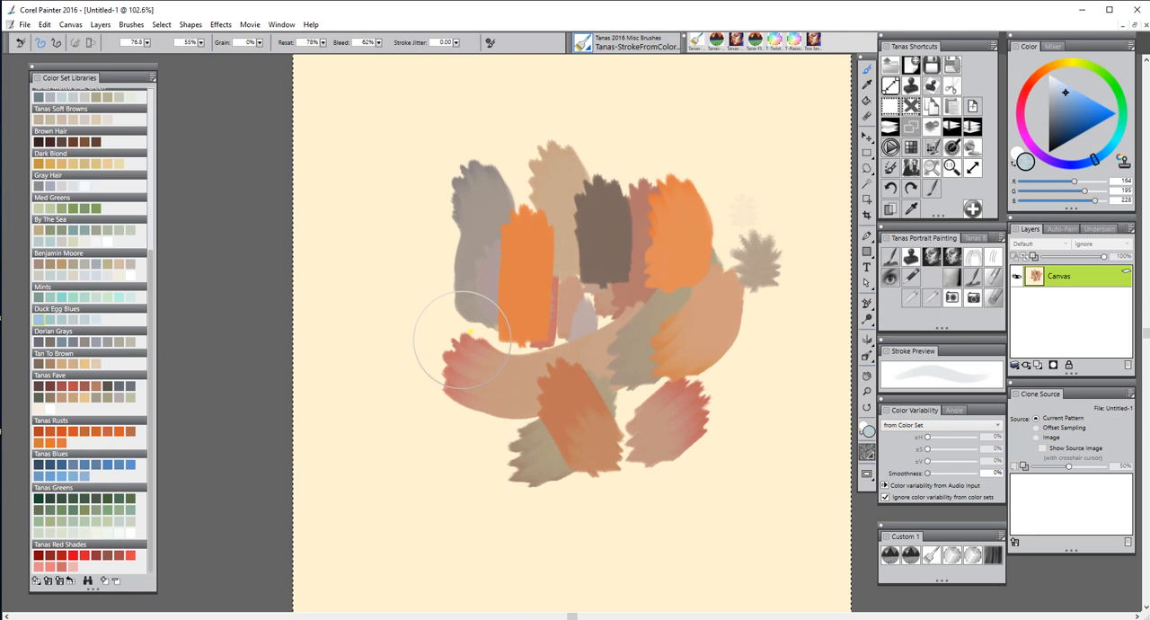
pyautogui.moveTo(467, 297)
pyautogui.mouseDown()
pyautogui.moveTo(462, 329)
pyautogui.moveTo(485, 364)
pyautogui.mouseUp()
pyautogui.moveTo(686, 324); pyautogui.dragTo(692, 256)
pyautogui.moveTo(696, 184); pyautogui.dragTo(609, 269)
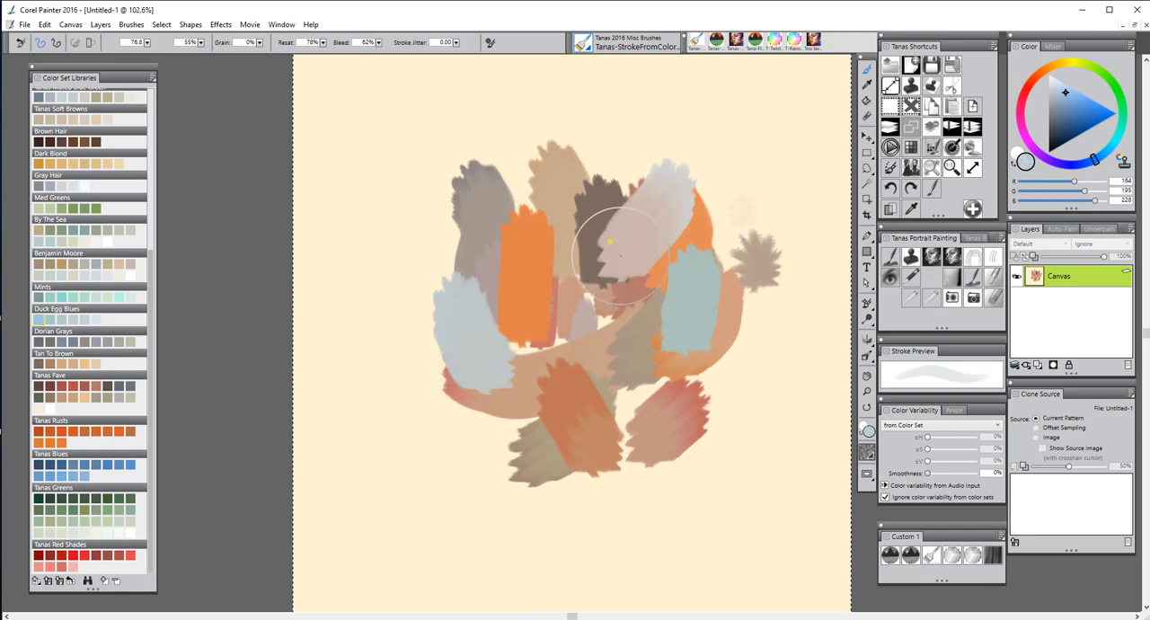
pyautogui.moveTo(618, 126); pyautogui.dragTo(612, 202)
pyautogui.moveTo(420, 202); pyautogui.dragTo(438, 235)
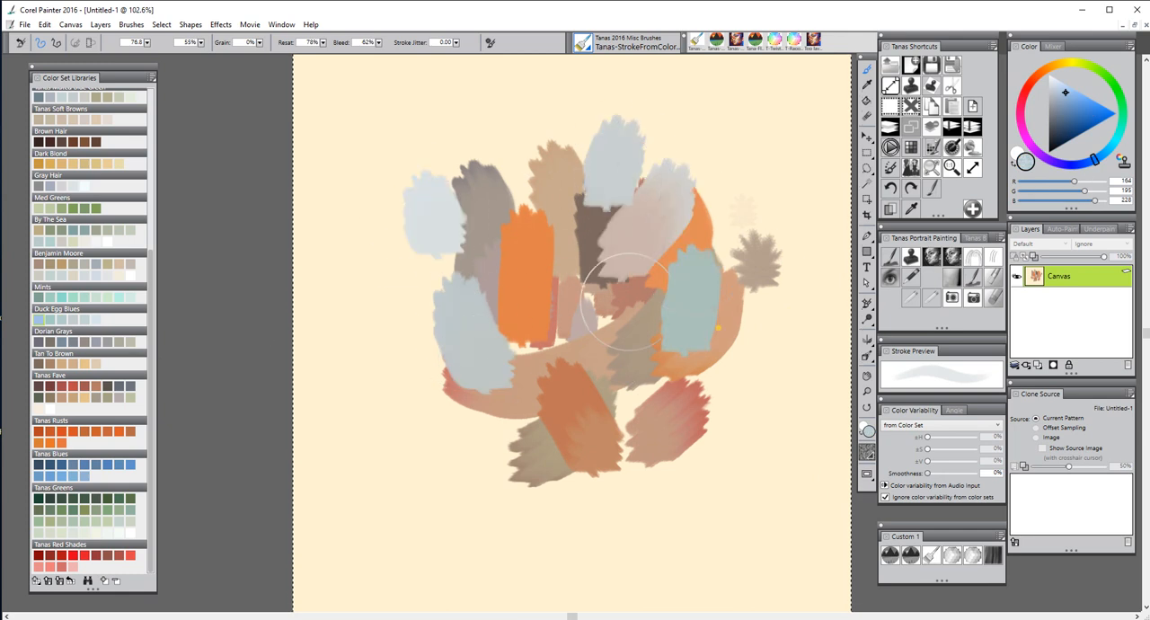
pyautogui.moveTo(714, 337); pyautogui.dragTo(732, 396)
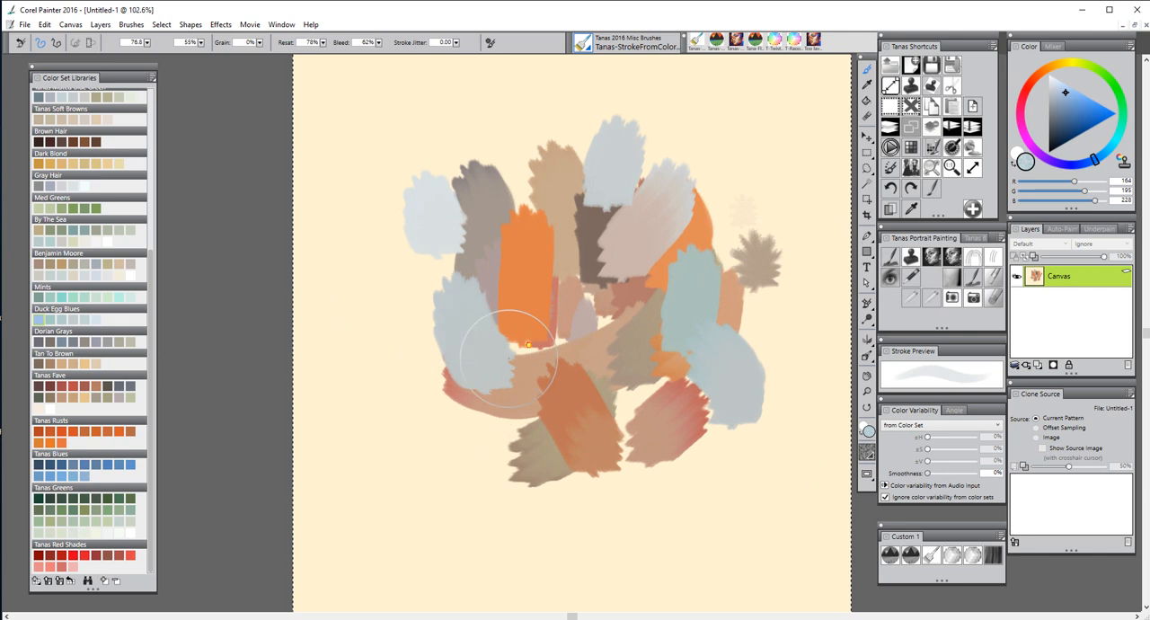
# Paint more broad Duck Egg Blues strokes over the gaps and around the outer edges of the cluster
pyautogui.moveTo(534, 338); pyautogui.dragTo(508, 391)
pyautogui.moveTo(642, 303); pyautogui.dragTo(650, 325)
pyautogui.moveTo(516, 408); pyautogui.dragTo(515, 477)
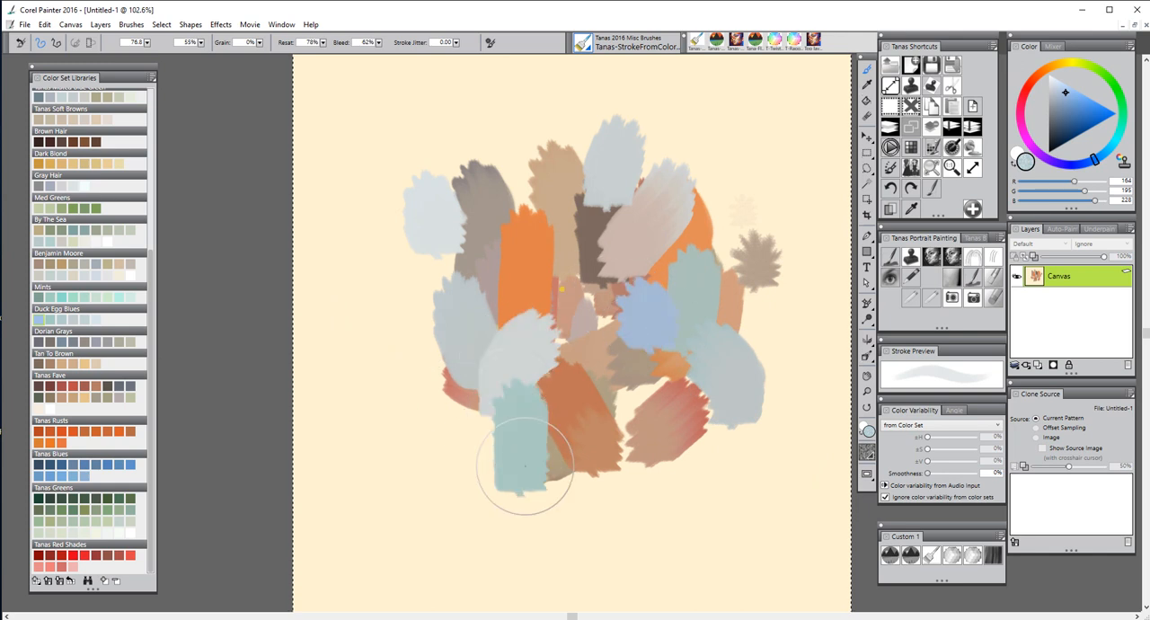
pyautogui.moveTo(537, 179)
pyautogui.mouseDown()
pyautogui.moveTo(515, 243)
pyautogui.moveTo(534, 270)
pyautogui.mouseUp()
pyautogui.moveTo(422, 366); pyautogui.dragTo(403, 279)
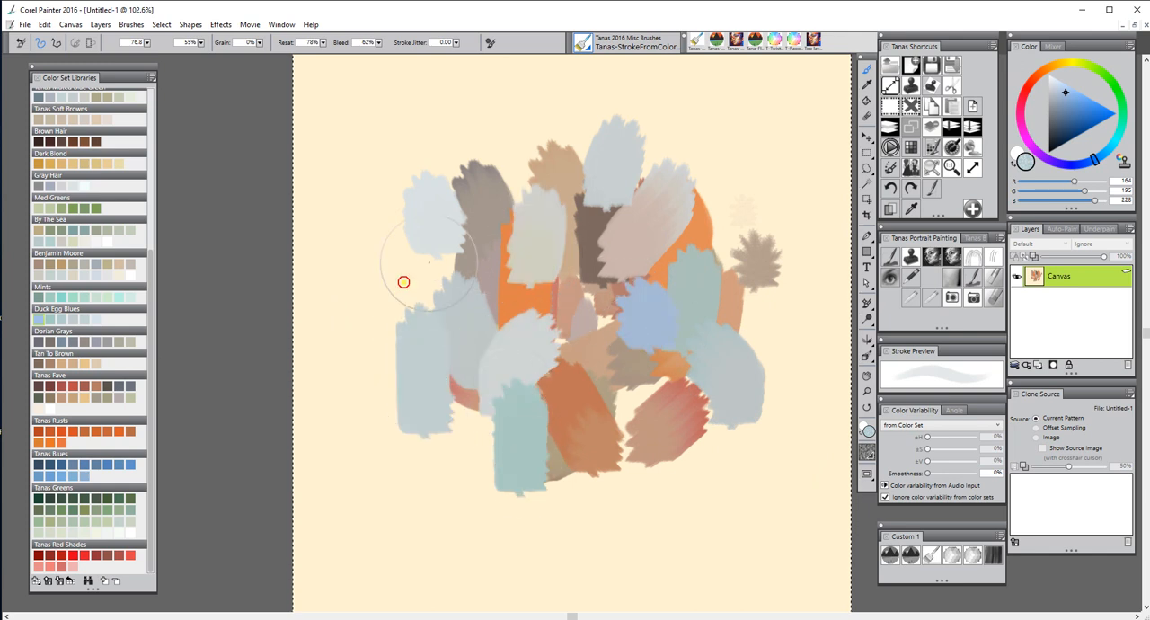
pyautogui.moveTo(706, 201)
pyautogui.mouseDown()
pyautogui.moveTo(733, 222)
pyautogui.moveTo(744, 171)
pyautogui.mouseUp()
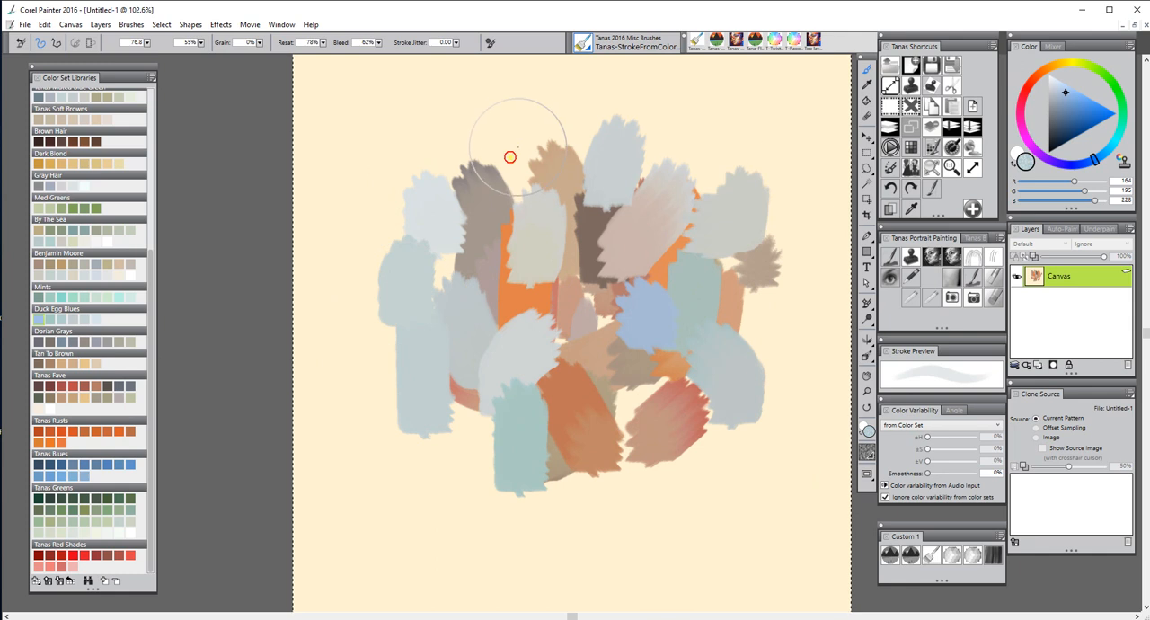
pyautogui.moveTo(512, 126); pyautogui.dragTo(510, 212)
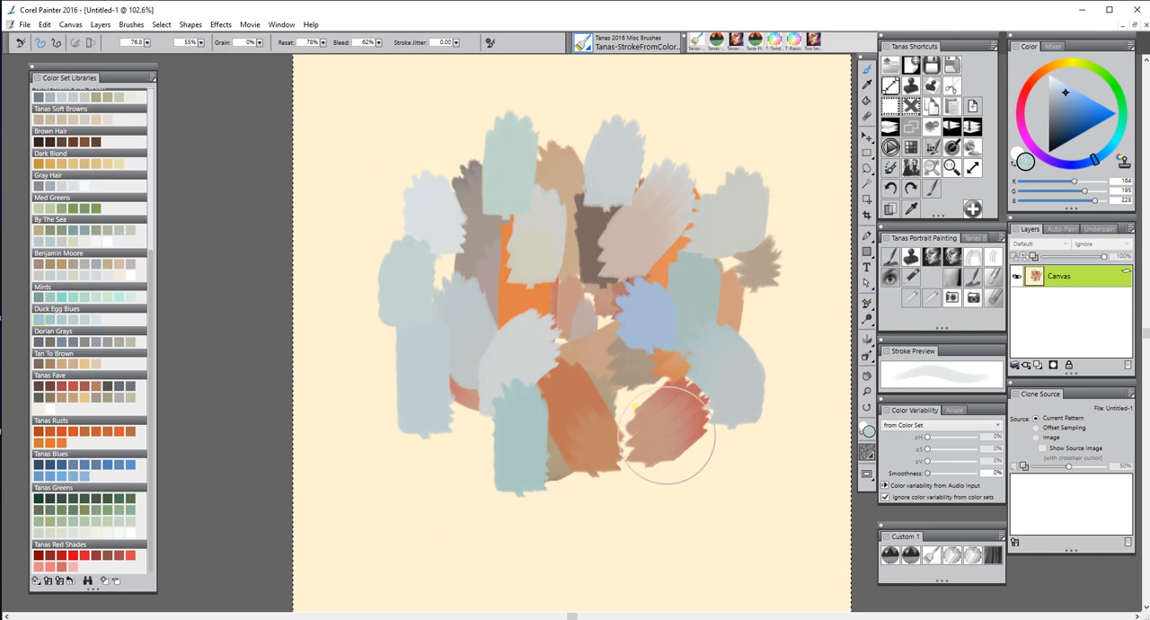
pyautogui.moveTo(619, 376); pyautogui.dragTo(613, 462)
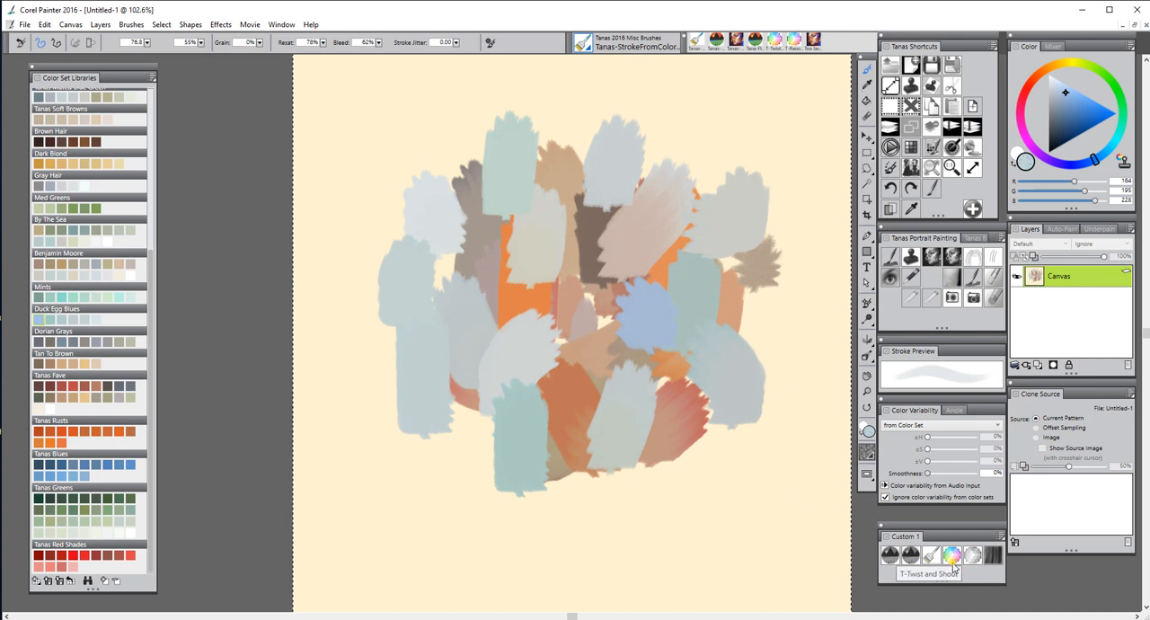
# Switch to the T-Twist and Shout brush at size 94.6 and swirl the painted strokes together across the cluster
pyautogui.click(952, 557)
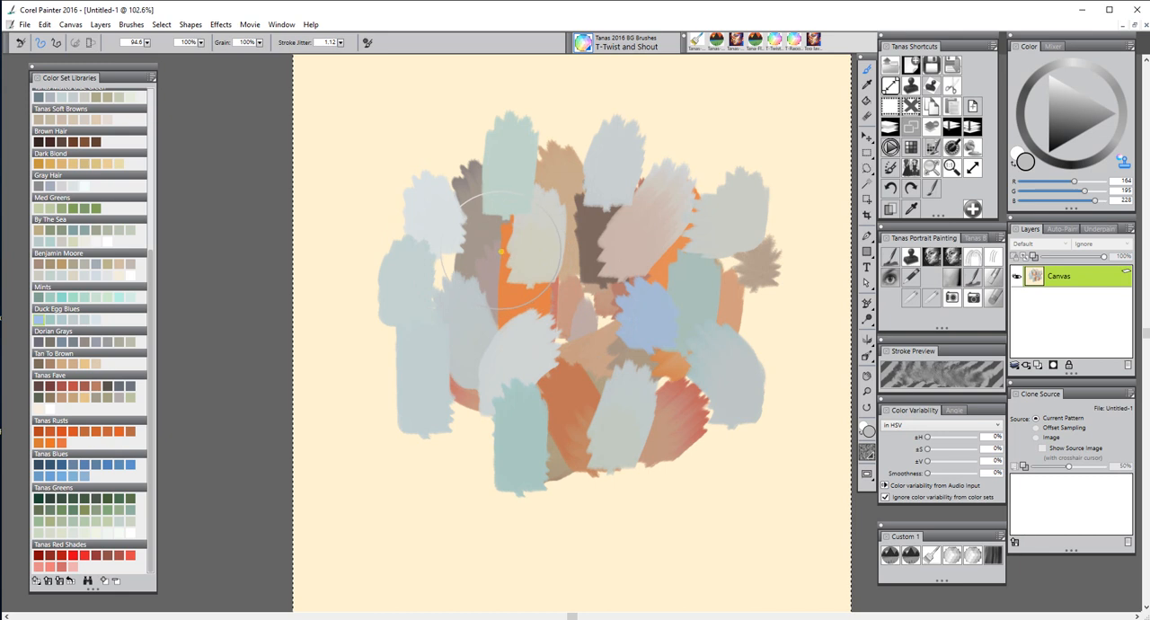
pyautogui.moveTo(490, 255)
pyautogui.mouseDown()
pyautogui.moveTo(468, 251)
pyautogui.moveTo(492, 260)
pyautogui.mouseUp()
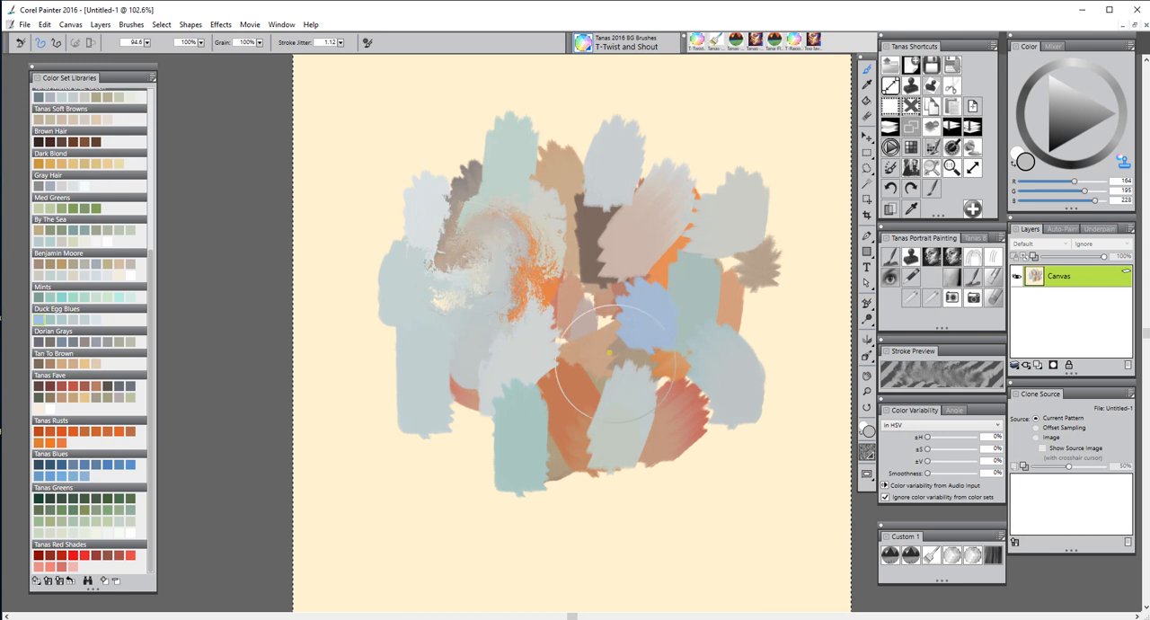
pyautogui.moveTo(608, 361)
pyautogui.mouseDown()
pyautogui.moveTo(595, 311)
pyautogui.moveTo(550, 320)
pyautogui.mouseUp()
pyautogui.moveTo(663, 187)
pyautogui.mouseDown()
pyautogui.moveTo(648, 178)
pyautogui.moveTo(662, 183)
pyautogui.mouseUp()
pyautogui.moveTo(765, 254)
pyautogui.mouseDown()
pyautogui.moveTo(718, 272)
pyautogui.moveTo(693, 295)
pyautogui.moveTo(662, 359)
pyautogui.moveTo(669, 404)
pyautogui.moveTo(519, 433)
pyautogui.moveTo(536, 434)
pyautogui.moveTo(532, 446)
pyautogui.moveTo(450, 400)
pyautogui.moveTo(451, 424)
pyautogui.moveTo(431, 274)
pyautogui.moveTo(410, 282)
pyautogui.moveTo(526, 228)
pyautogui.mouseUp()
pyautogui.moveTo(540, 181)
pyautogui.mouseDown()
pyautogui.moveTo(446, 201)
pyautogui.moveTo(514, 233)
pyautogui.moveTo(566, 300)
pyautogui.moveTo(555, 305)
pyautogui.moveTo(609, 311)
pyautogui.moveTo(633, 249)
pyautogui.moveTo(650, 247)
pyautogui.moveTo(652, 220)
pyautogui.moveTo(697, 208)
pyautogui.moveTo(690, 327)
pyautogui.moveTo(664, 336)
pyautogui.moveTo(663, 373)
pyautogui.moveTo(570, 427)
pyautogui.moveTo(619, 453)
pyautogui.moveTo(613, 418)
pyautogui.moveTo(512, 423)
pyautogui.moveTo(515, 452)
pyautogui.moveTo(519, 425)
pyautogui.moveTo(484, 455)
pyautogui.mouseUp()
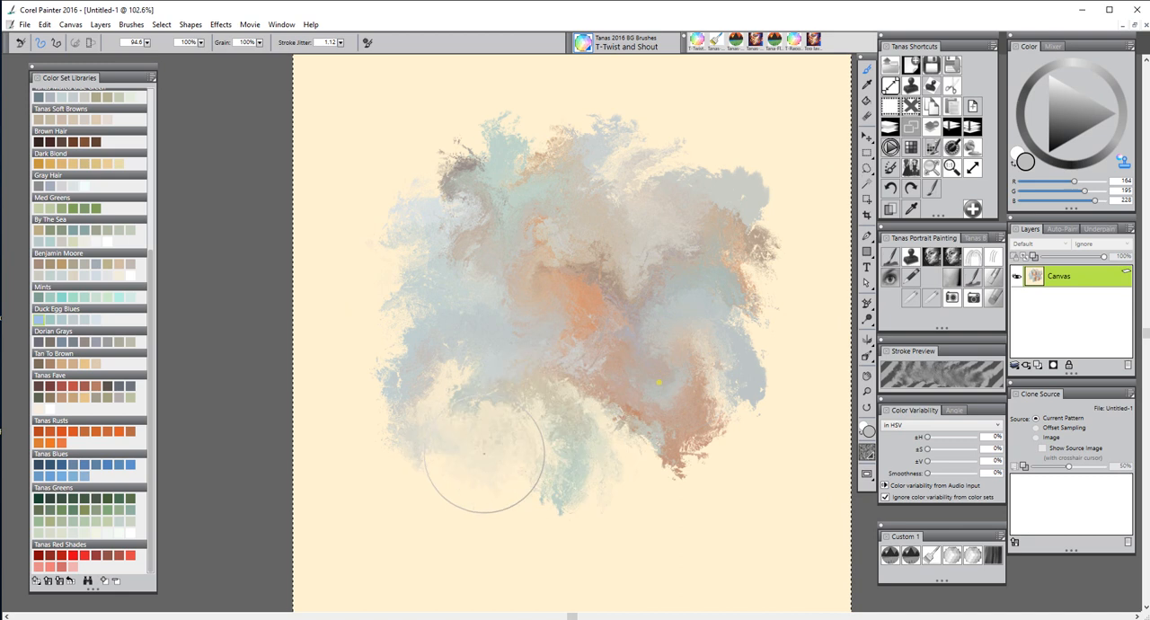
# Continue twisting the paint along the cluster's outer edges and through its orange center to soften the remaining stroke shapes
pyautogui.moveTo(690, 368)
pyautogui.mouseDown()
pyautogui.moveTo(688, 416)
pyautogui.moveTo(714, 400)
pyautogui.mouseUp()
pyautogui.moveTo(755, 280)
pyautogui.mouseDown()
pyautogui.moveTo(740, 206)
pyautogui.moveTo(745, 137)
pyautogui.moveTo(673, 163)
pyautogui.moveTo(657, 180)
pyautogui.moveTo(664, 192)
pyautogui.mouseUp()
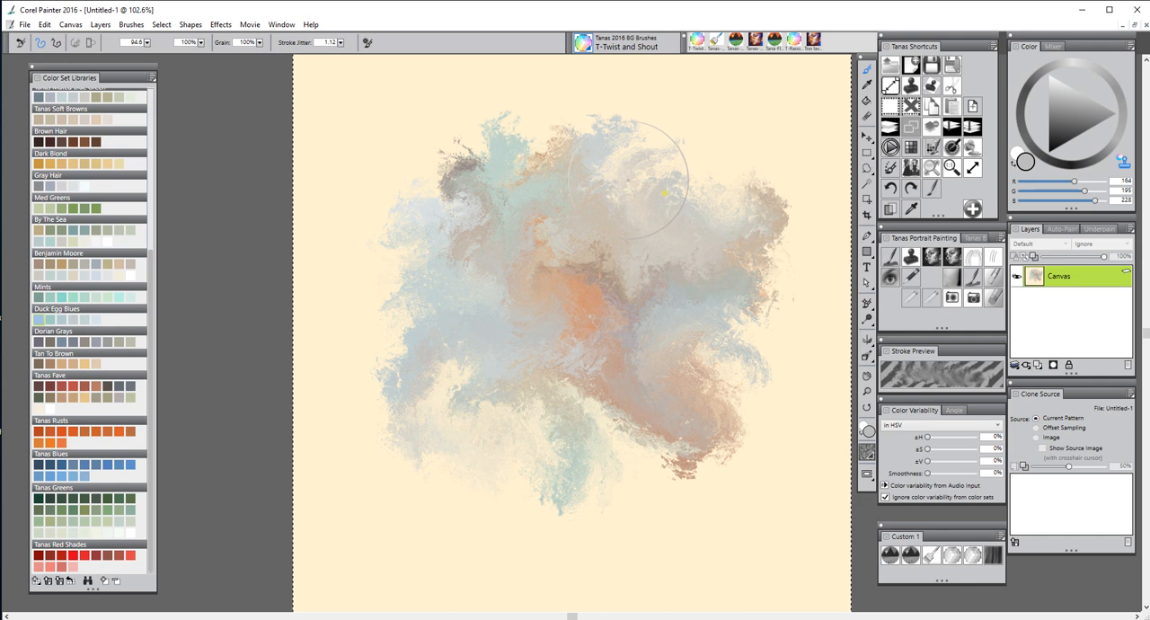
pyautogui.moveTo(438, 192)
pyautogui.mouseDown()
pyautogui.moveTo(451, 177)
pyautogui.moveTo(434, 190)
pyautogui.mouseUp()
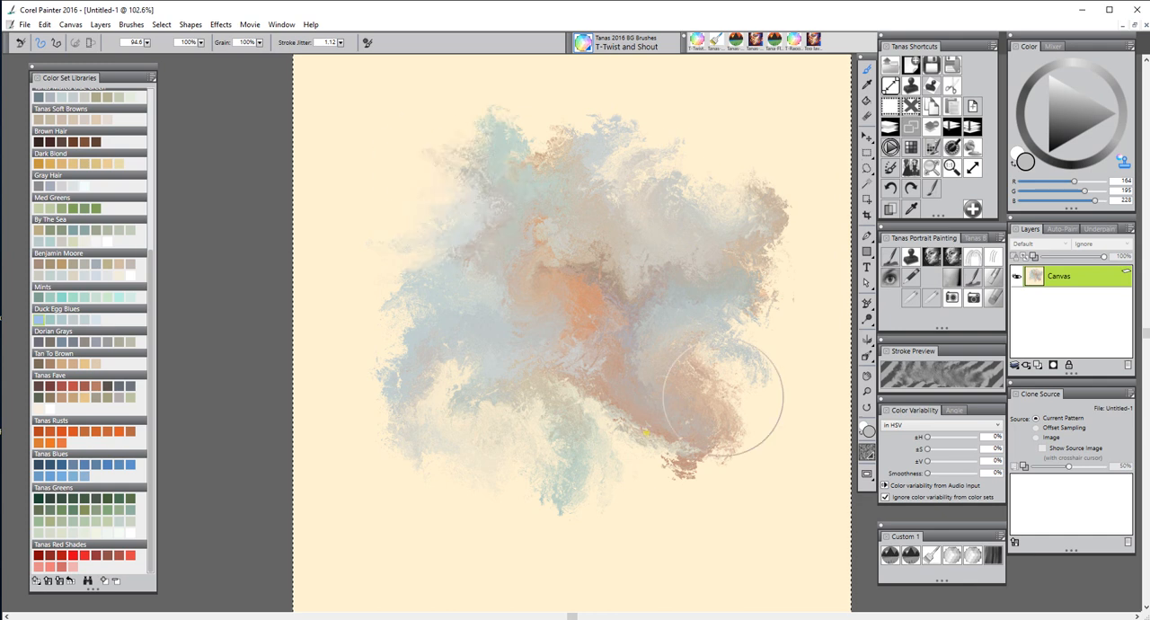
pyautogui.moveTo(639, 437)
pyautogui.mouseDown()
pyautogui.moveTo(665, 444)
pyautogui.moveTo(667, 507)
pyautogui.moveTo(732, 404)
pyautogui.mouseUp()
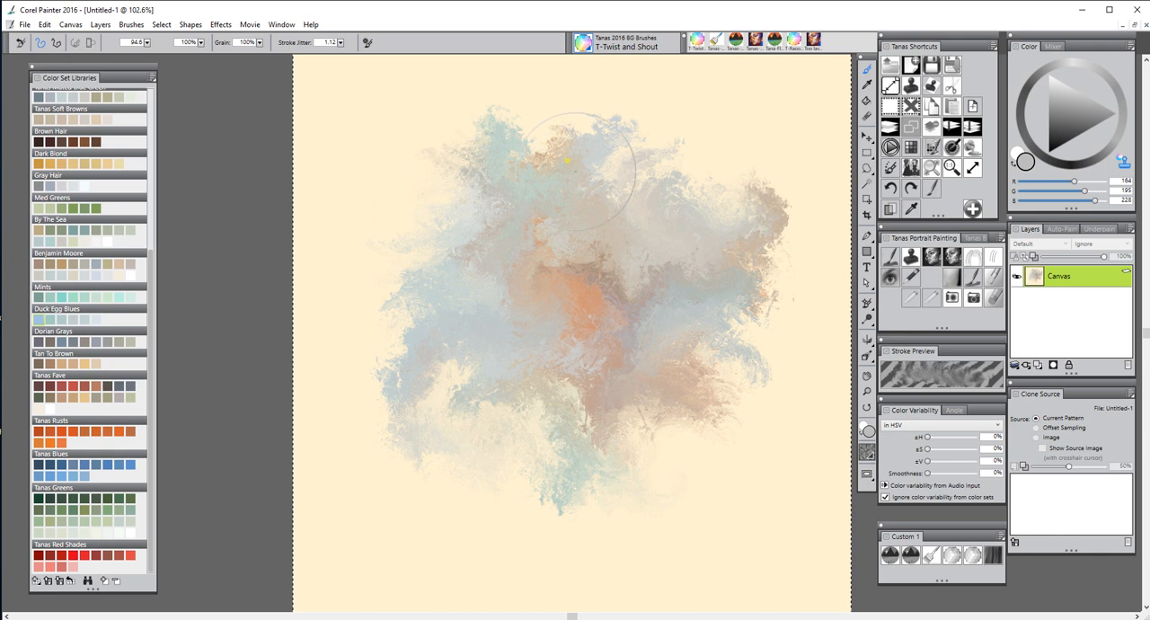
pyautogui.moveTo(576, 171); pyautogui.dragTo(559, 154)
pyautogui.moveTo(578, 305)
pyautogui.mouseDown()
pyautogui.moveTo(559, 522)
pyautogui.moveTo(634, 335)
pyautogui.moveTo(605, 259)
pyautogui.moveTo(586, 253)
pyautogui.moveTo(619, 243)
pyautogui.mouseUp()
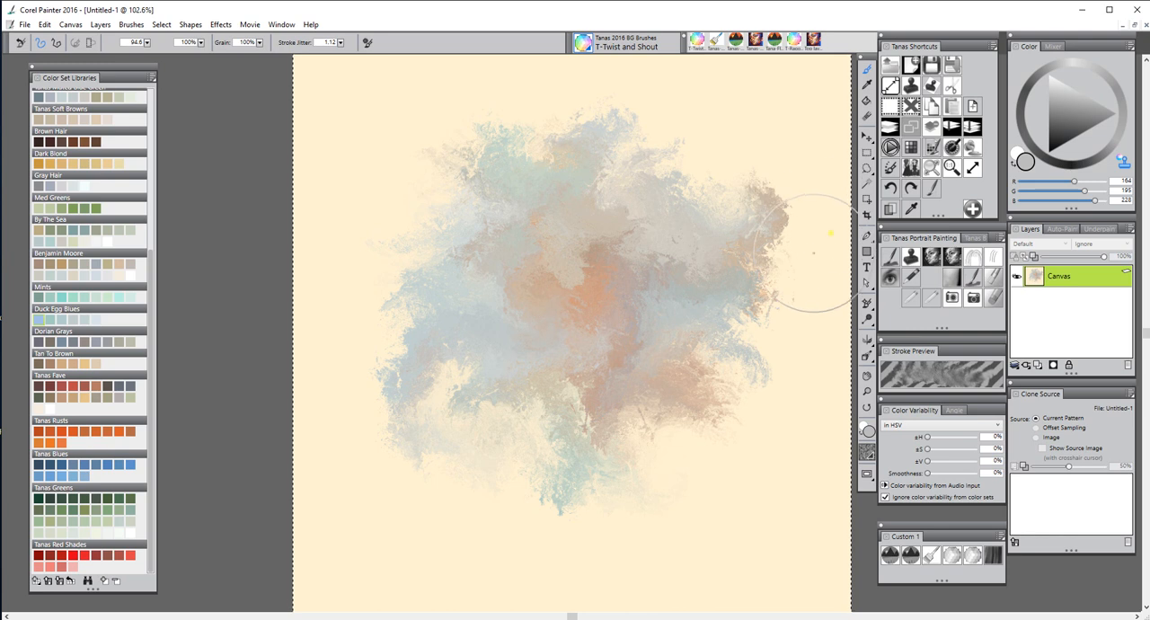
# Clear the canvas and load the Tanas-StrokeFromColor brush with a color from the Tanas Blues set
pyautogui.click(885, 128)
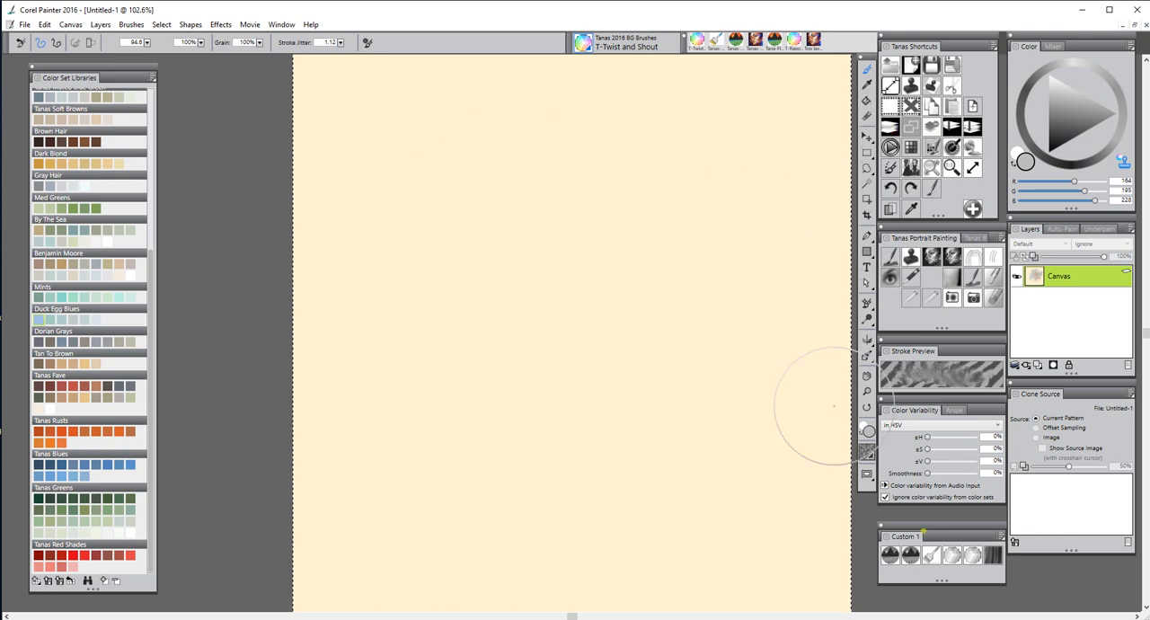
pyautogui.click(910, 561)
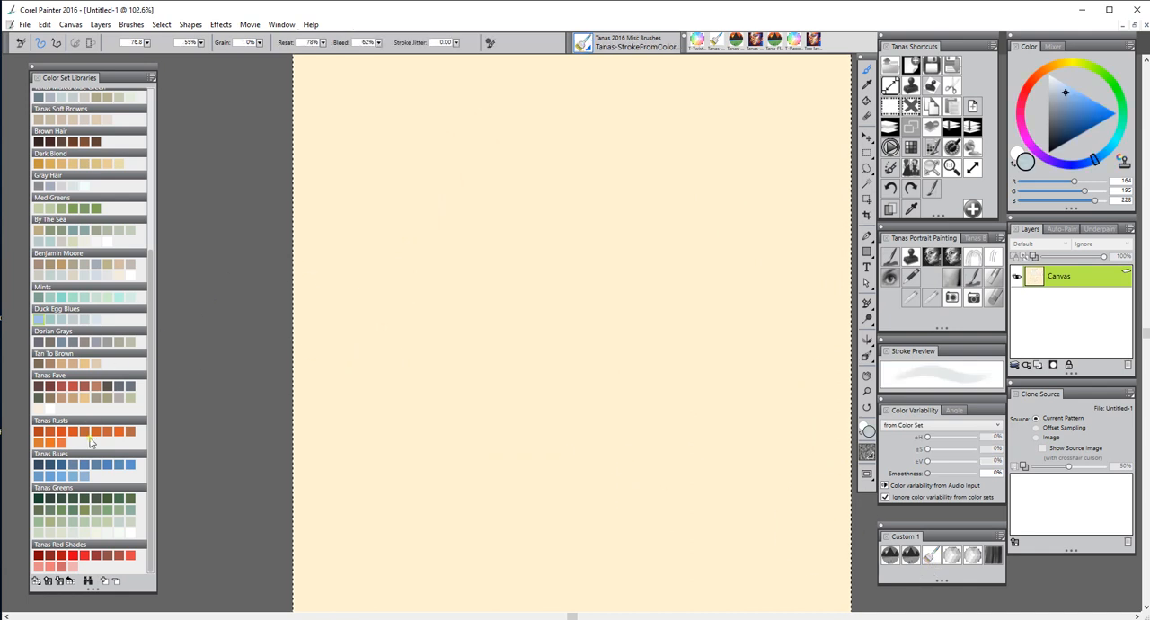
pyautogui.click(82, 473)
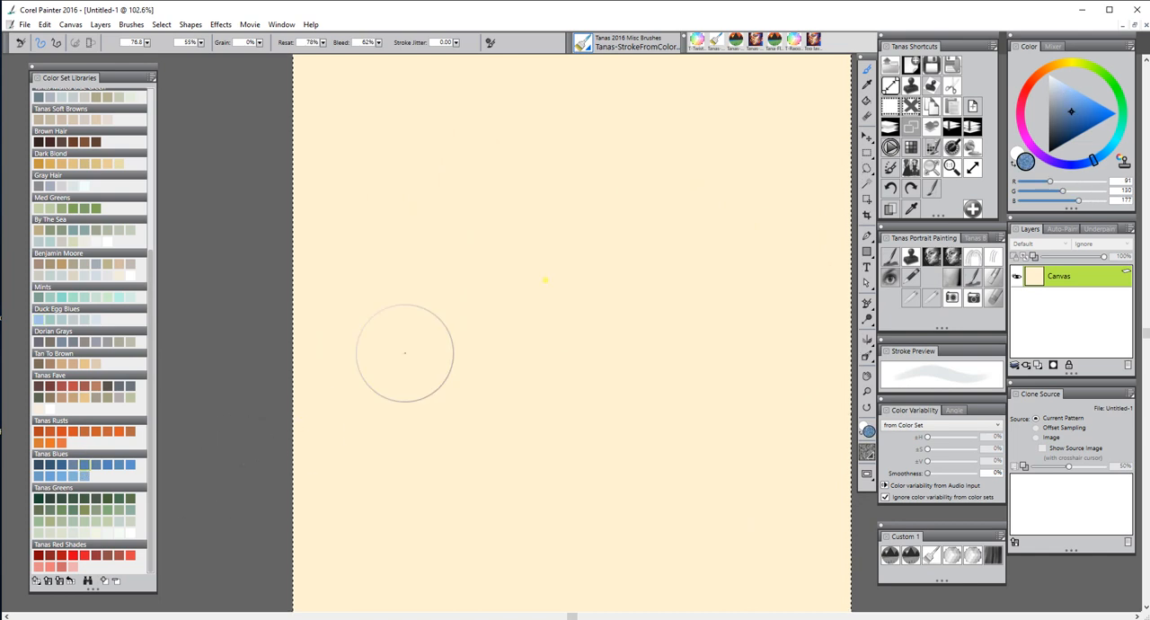
# Paint seven broad Tanas Blues strokes in varied directions around the middle of the canvas
pyautogui.moveTo(561, 242); pyautogui.dragTo(560, 314)
pyautogui.click(705, 209)
pyautogui.moveTo(701, 220); pyautogui.dragTo(696, 251)
pyautogui.moveTo(599, 263); pyautogui.dragTo(659, 329)
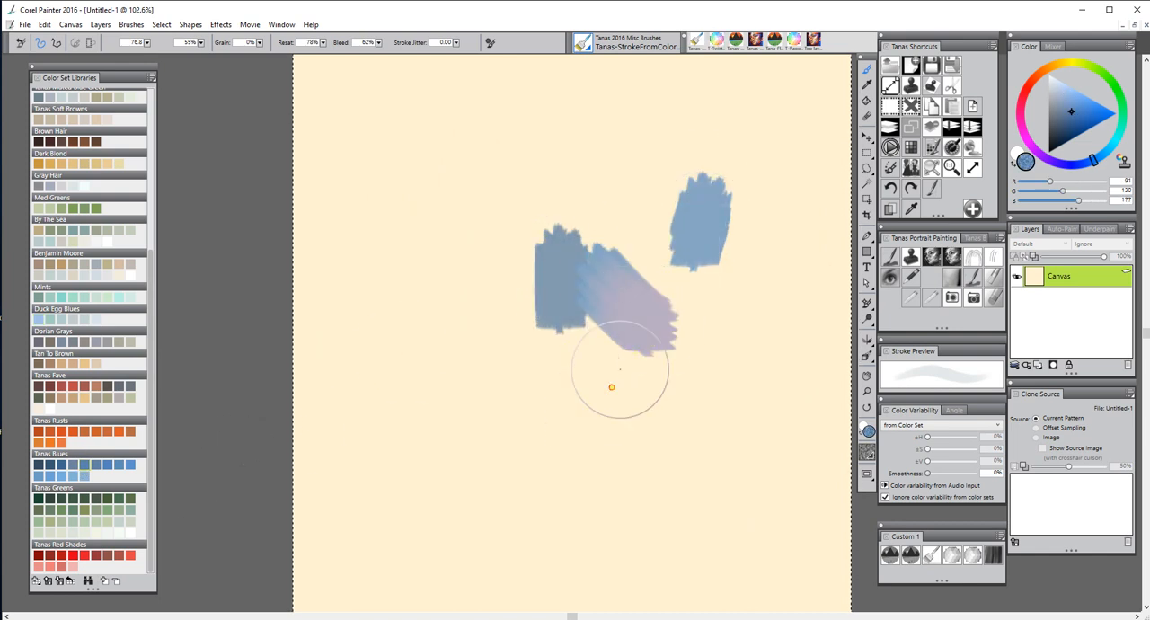
pyautogui.moveTo(620, 362); pyautogui.dragTo(565, 419)
pyautogui.moveTo(497, 286); pyautogui.dragTo(536, 334)
pyautogui.moveTo(562, 153)
pyautogui.mouseDown()
pyautogui.moveTo(623, 200)
pyautogui.moveTo(623, 274)
pyautogui.mouseUp()
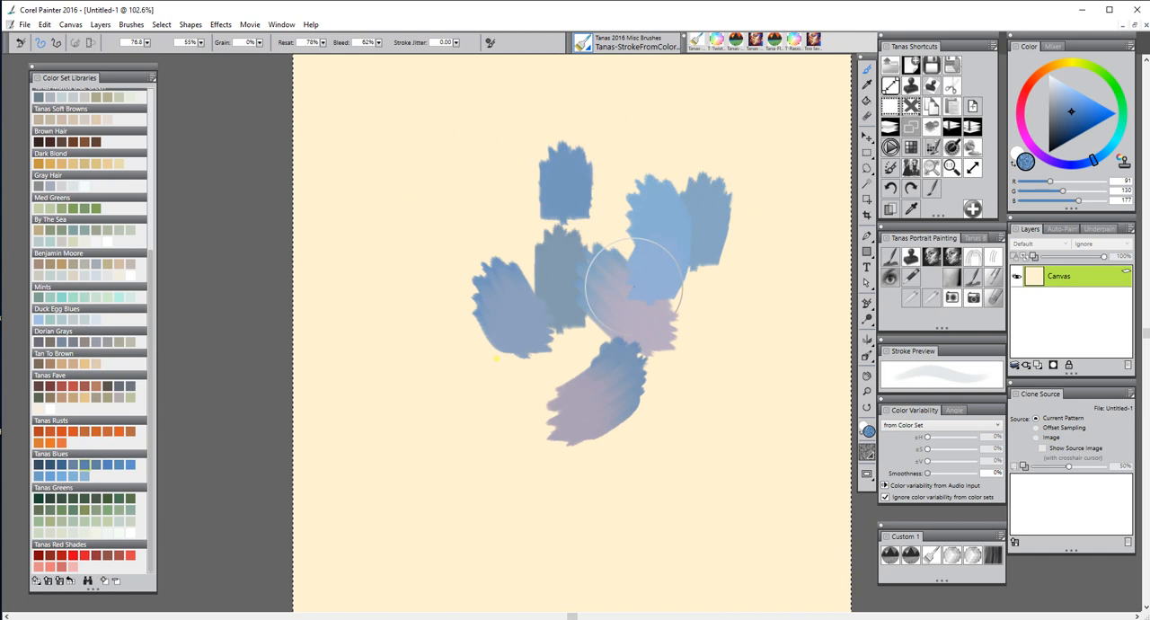
# Extend the blue cluster outward with ten more broad Tanas Blues strokes on all sides
pyautogui.moveTo(494, 355); pyautogui.dragTo(526, 385)
pyautogui.moveTo(481, 199); pyautogui.dragTo(478, 225)
pyautogui.moveTo(706, 390); pyautogui.dragTo(705, 424)
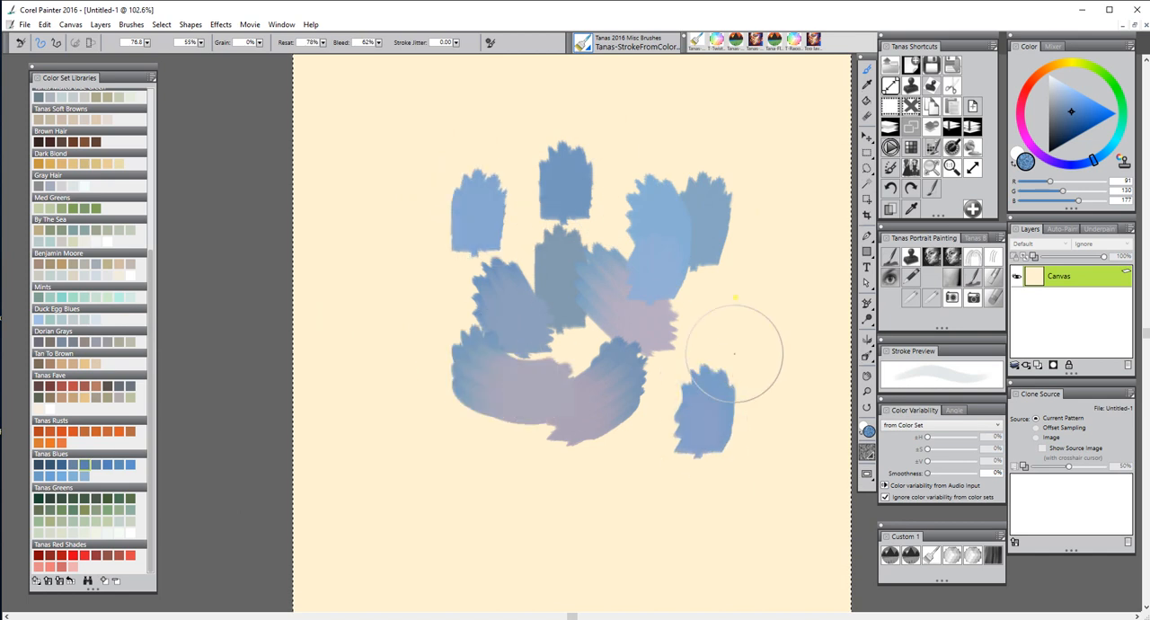
pyautogui.moveTo(726, 289); pyautogui.dragTo(715, 325)
pyautogui.moveTo(448, 420); pyautogui.dragTo(446, 444)
pyautogui.moveTo(377, 300); pyautogui.dragTo(440, 316)
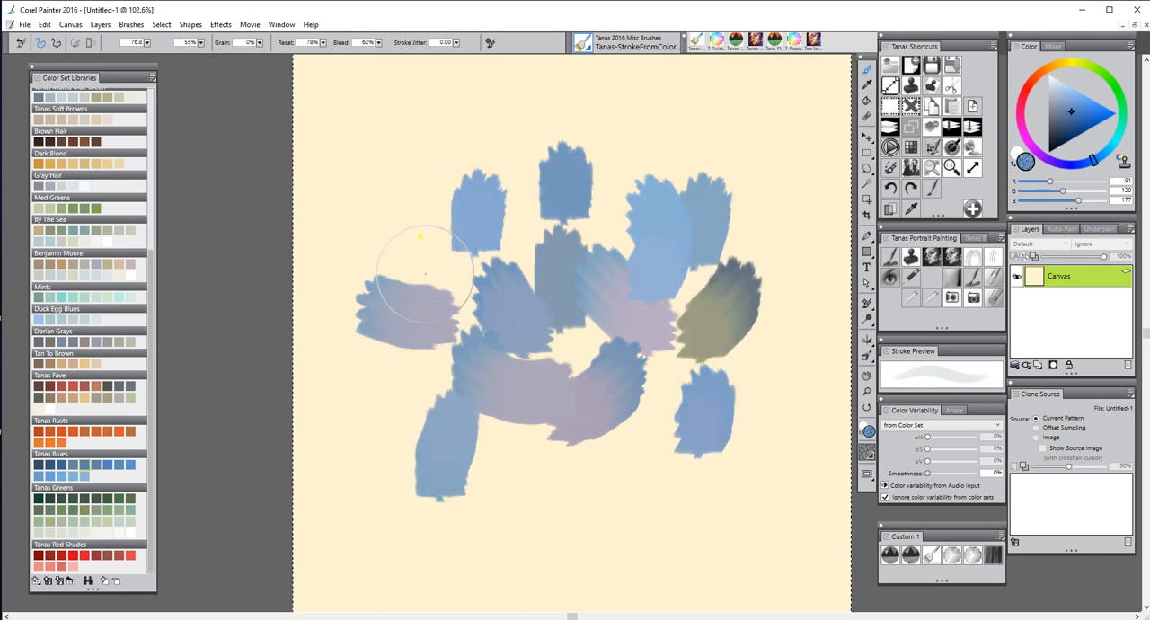
pyautogui.moveTo(461, 231); pyautogui.dragTo(474, 218)
pyautogui.moveTo(628, 154); pyautogui.dragTo(596, 188)
pyautogui.moveTo(682, 386); pyautogui.dragTo(647, 457)
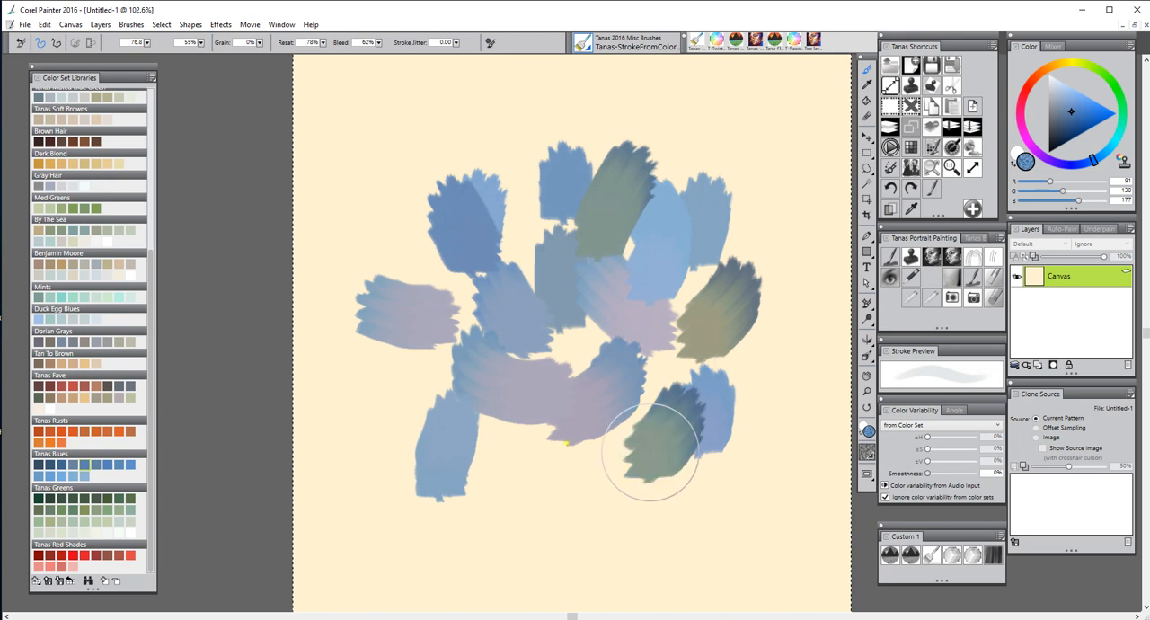
pyautogui.moveTo(512, 415); pyautogui.dragTo(505, 443)
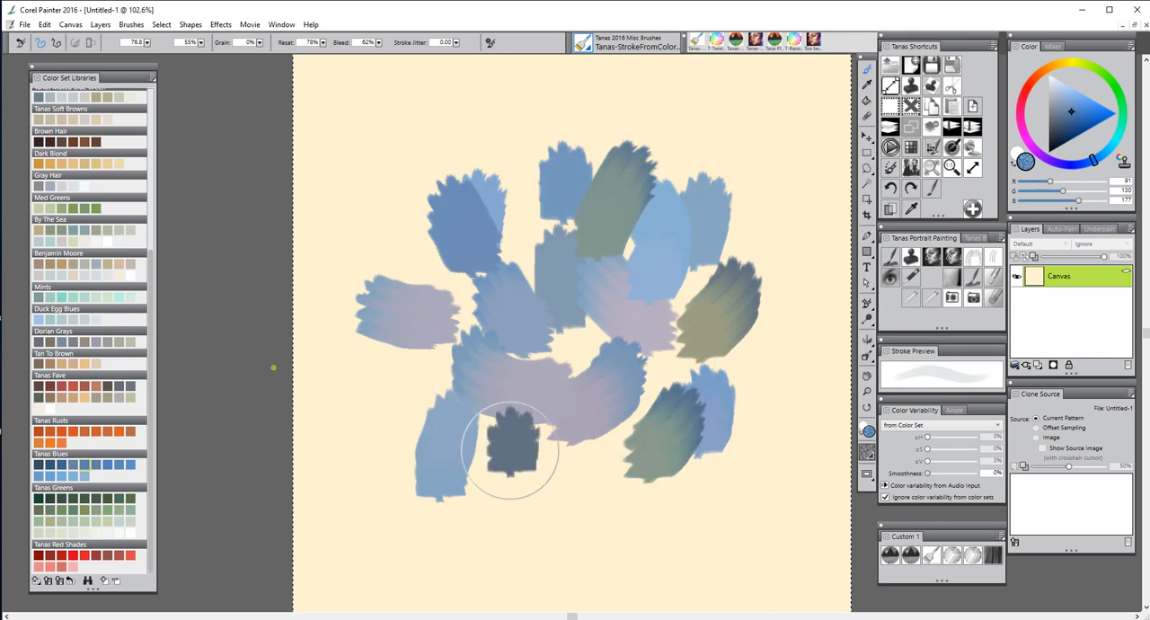
# Choose a color from the Mints set and paint six broad strokes over the center, top and sides of the blue cluster
pyautogui.click(108, 300)
pyautogui.moveTo(493, 184); pyautogui.dragTo(487, 226)
pyautogui.moveTo(595, 285)
pyautogui.mouseDown()
pyautogui.moveTo(562, 347)
pyautogui.moveTo(582, 344)
pyautogui.mouseUp()
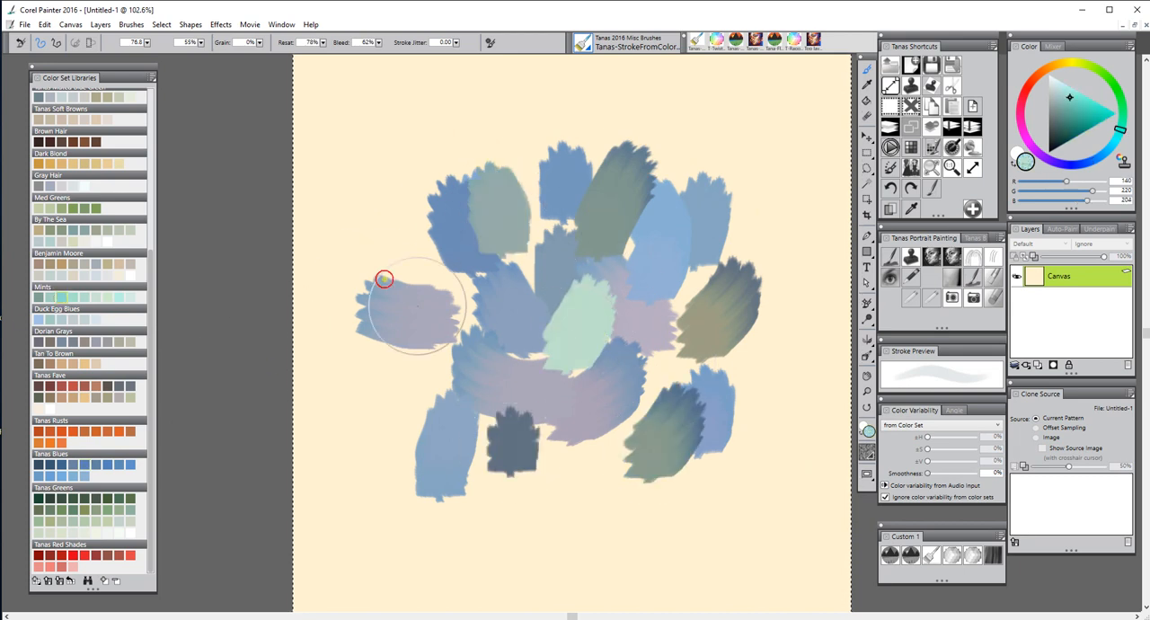
pyautogui.moveTo(384, 279); pyautogui.dragTo(417, 329)
pyautogui.moveTo(564, 289); pyautogui.dragTo(567, 332)
pyautogui.moveTo(725, 276); pyautogui.dragTo(721, 303)
pyautogui.moveTo(547, 149); pyautogui.dragTo(557, 199)
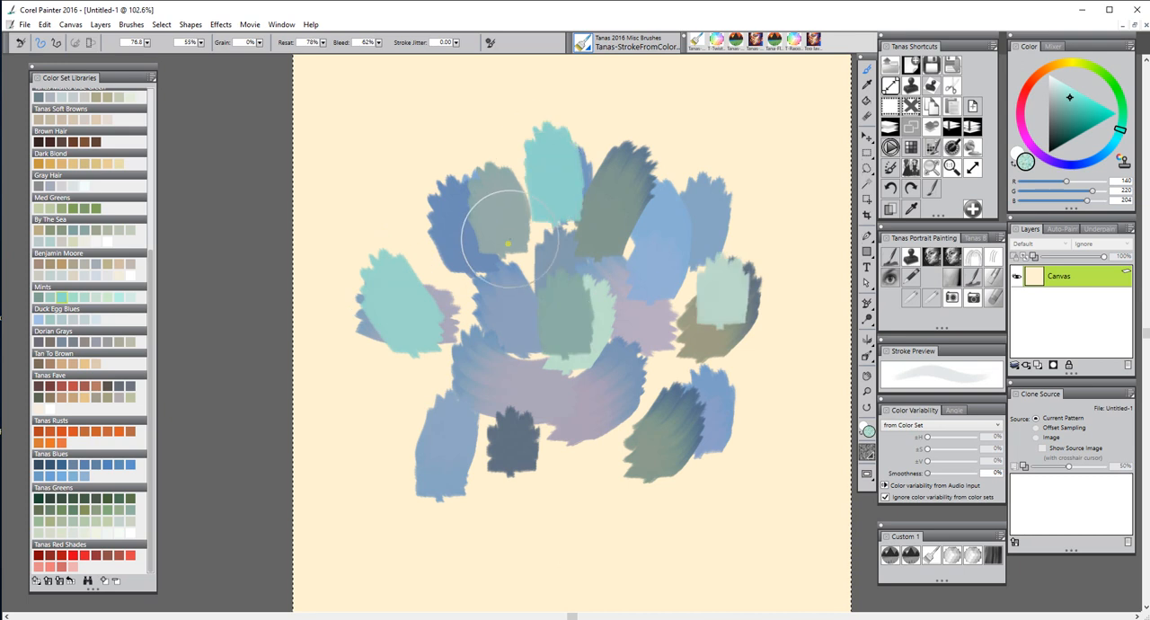
# Layer more Mints strokes over the middle, left side and lower part of the cluster
pyautogui.moveTo(508, 243); pyautogui.dragTo(539, 306)
pyautogui.moveTo(396, 270); pyautogui.dragTo(440, 360)
pyautogui.moveTo(503, 332); pyautogui.dragTo(523, 403)
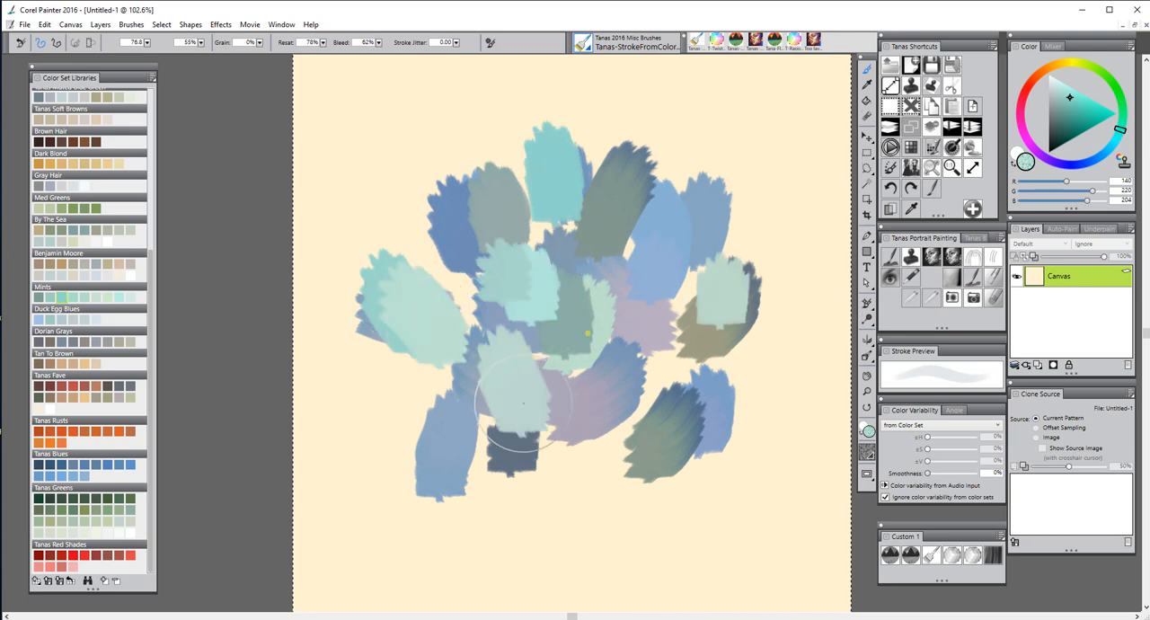
pyautogui.moveTo(598, 347); pyautogui.dragTo(650, 424)
pyautogui.moveTo(546, 440); pyautogui.dragTo(524, 482)
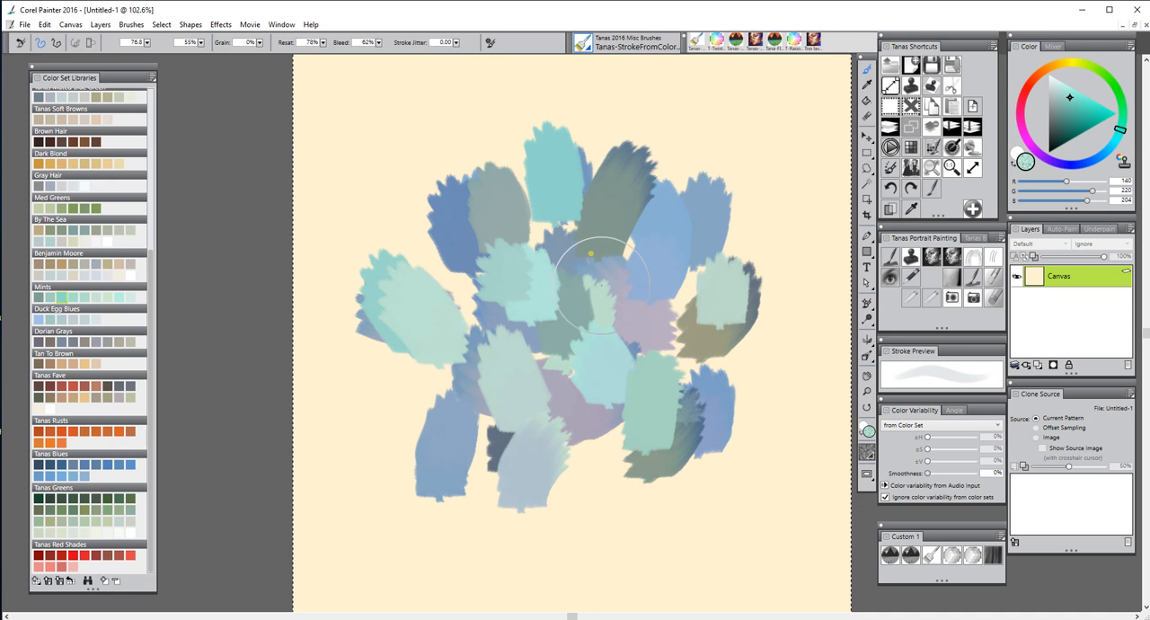
pyautogui.moveTo(578, 239); pyautogui.dragTo(586, 270)
pyautogui.moveTo(533, 220); pyautogui.dragTo(539, 251)
pyautogui.moveTo(461, 259); pyautogui.dragTo(452, 315)
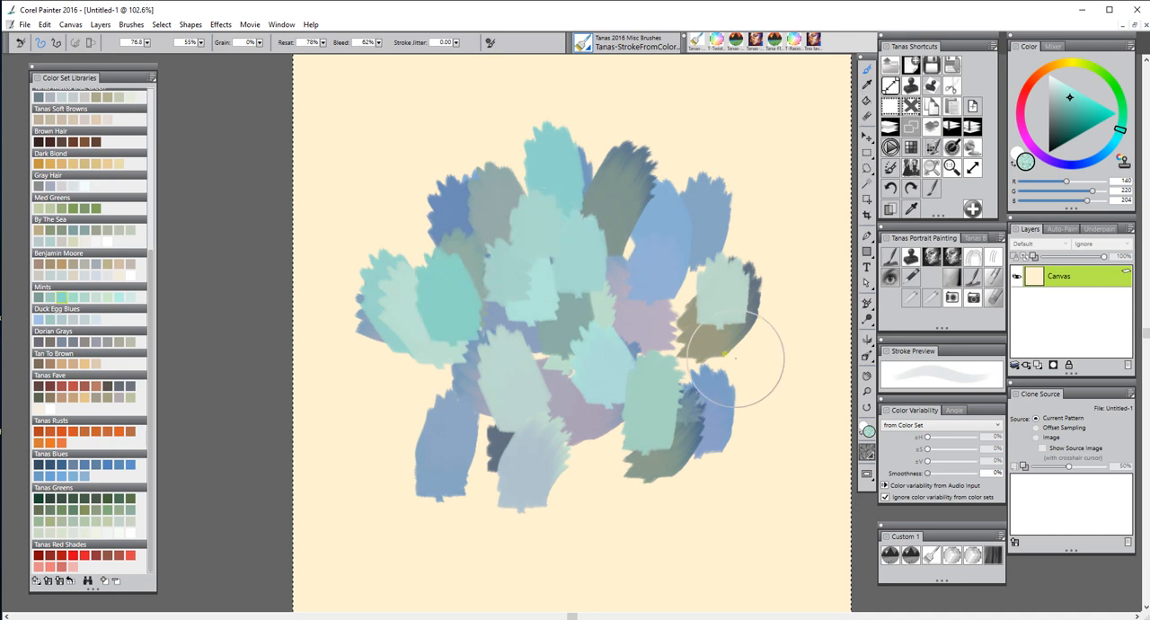
# Cover the cluster's right side, lower center and lower-left gap with six more Mints strokes
pyautogui.moveTo(651, 241); pyautogui.dragTo(648, 255)
pyautogui.moveTo(693, 329); pyautogui.dragTo(691, 370)
pyautogui.moveTo(691, 267); pyautogui.dragTo(689, 310)
pyautogui.moveTo(571, 431); pyautogui.dragTo(575, 467)
pyautogui.moveTo(564, 352); pyautogui.dragTo(550, 376)
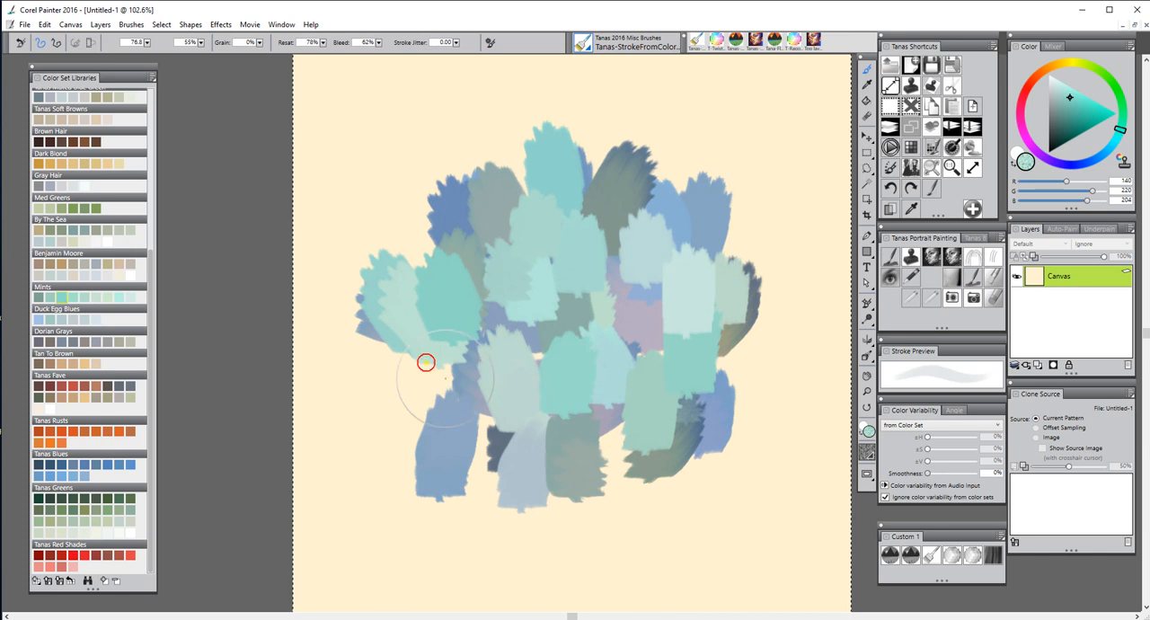
pyautogui.moveTo(426, 362); pyautogui.dragTo(431, 404)
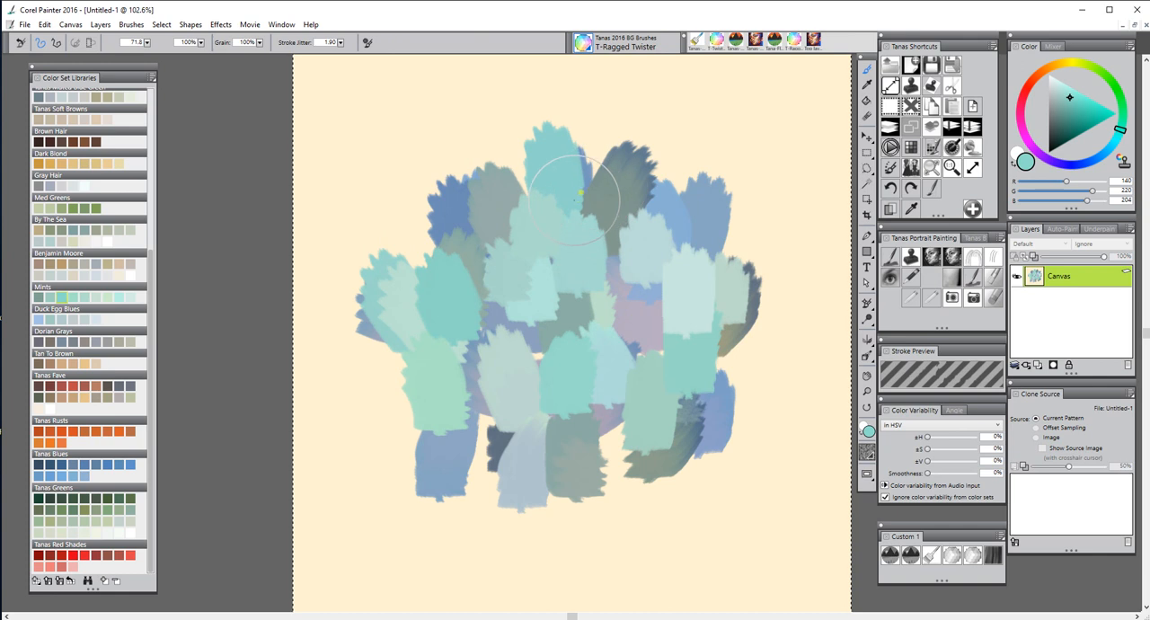
# Smear the blue and mint strokes into ragged, interlocking patches with the T-Ragged Twister brush at size 71.8
pyautogui.moveTo(585, 179)
pyautogui.mouseDown()
pyautogui.moveTo(555, 255)
pyautogui.moveTo(527, 282)
pyautogui.mouseUp()
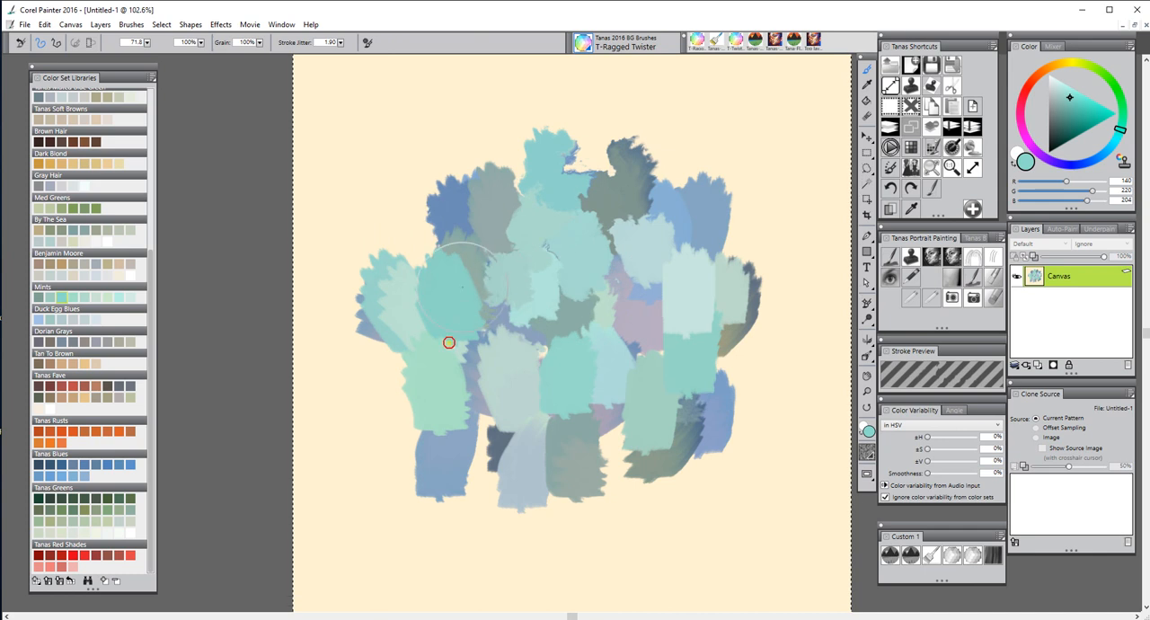
pyautogui.moveTo(594, 307)
pyautogui.mouseDown()
pyautogui.moveTo(616, 345)
pyautogui.moveTo(566, 352)
pyautogui.moveTo(649, 312)
pyautogui.mouseUp()
pyautogui.moveTo(699, 229)
pyautogui.mouseDown()
pyautogui.moveTo(653, 244)
pyautogui.moveTo(667, 216)
pyautogui.moveTo(635, 161)
pyautogui.mouseUp()
pyautogui.moveTo(454, 225)
pyautogui.mouseDown()
pyautogui.moveTo(479, 199)
pyautogui.moveTo(441, 235)
pyautogui.moveTo(395, 323)
pyautogui.moveTo(545, 435)
pyautogui.moveTo(727, 329)
pyautogui.moveTo(698, 318)
pyautogui.moveTo(652, 262)
pyautogui.moveTo(598, 321)
pyautogui.moveTo(539, 331)
pyautogui.moveTo(448, 187)
pyautogui.moveTo(410, 164)
pyautogui.moveTo(581, 279)
pyautogui.moveTo(563, 336)
pyautogui.moveTo(575, 306)
pyautogui.moveTo(469, 380)
pyautogui.moveTo(488, 416)
pyautogui.moveTo(471, 404)
pyautogui.moveTo(498, 411)
pyautogui.moveTo(405, 260)
pyautogui.moveTo(439, 270)
pyautogui.moveTo(412, 356)
pyautogui.moveTo(413, 410)
pyautogui.moveTo(470, 469)
pyautogui.moveTo(648, 444)
pyautogui.moveTo(726, 336)
pyautogui.moveTo(703, 344)
pyautogui.moveTo(649, 285)
pyautogui.moveTo(707, 230)
pyautogui.moveTo(633, 148)
pyautogui.moveTo(607, 304)
pyautogui.moveTo(509, 378)
pyautogui.moveTo(598, 352)
pyautogui.moveTo(477, 337)
pyautogui.moveTo(560, 395)
pyautogui.moveTo(521, 445)
pyautogui.moveTo(472, 382)
pyautogui.moveTo(476, 485)
pyautogui.moveTo(523, 436)
pyautogui.moveTo(431, 450)
pyautogui.moveTo(439, 413)
pyautogui.moveTo(413, 357)
pyautogui.moveTo(477, 270)
pyautogui.moveTo(454, 261)
pyautogui.moveTo(557, 296)
pyautogui.moveTo(709, 175)
pyautogui.moveTo(724, 337)
pyautogui.moveTo(569, 310)
pyautogui.moveTo(619, 270)
pyautogui.moveTo(513, 370)
pyautogui.mouseUp()
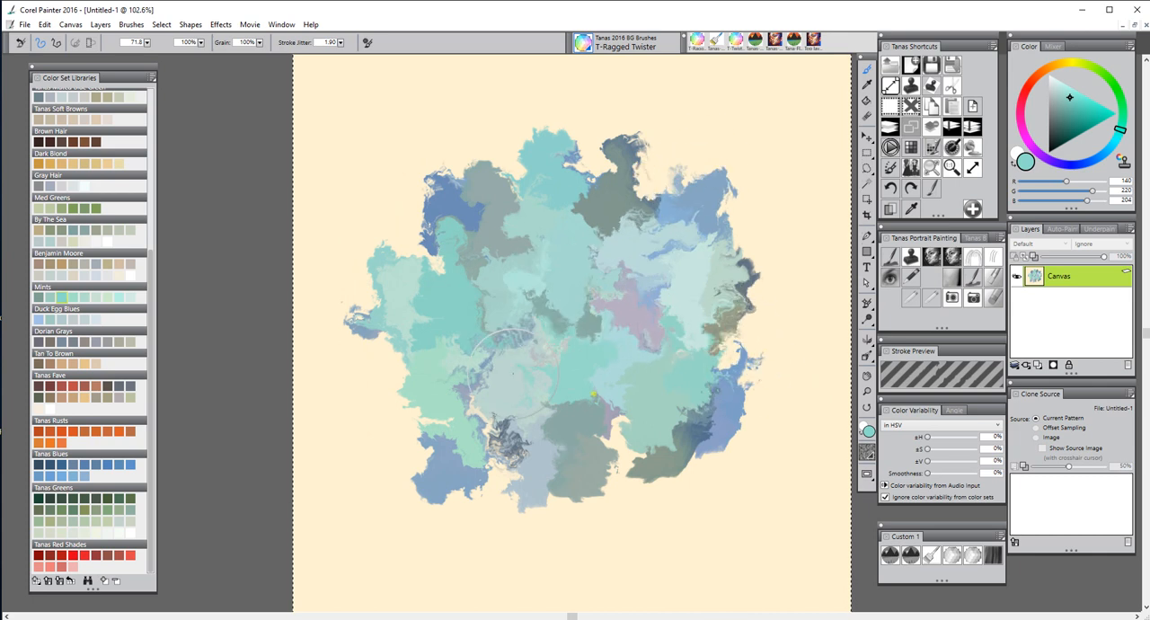
# Add a new layer above the canvas and fill it with a light beige from the Tanas Soft Browns set
pyautogui.click(1037, 366)
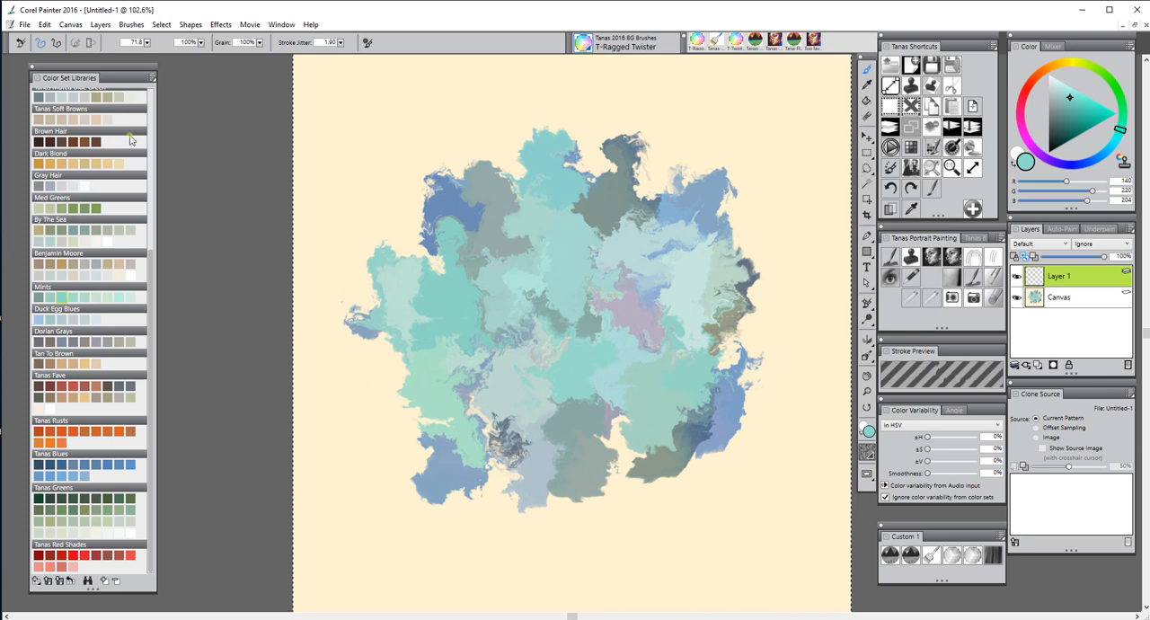
pyautogui.click(109, 121)
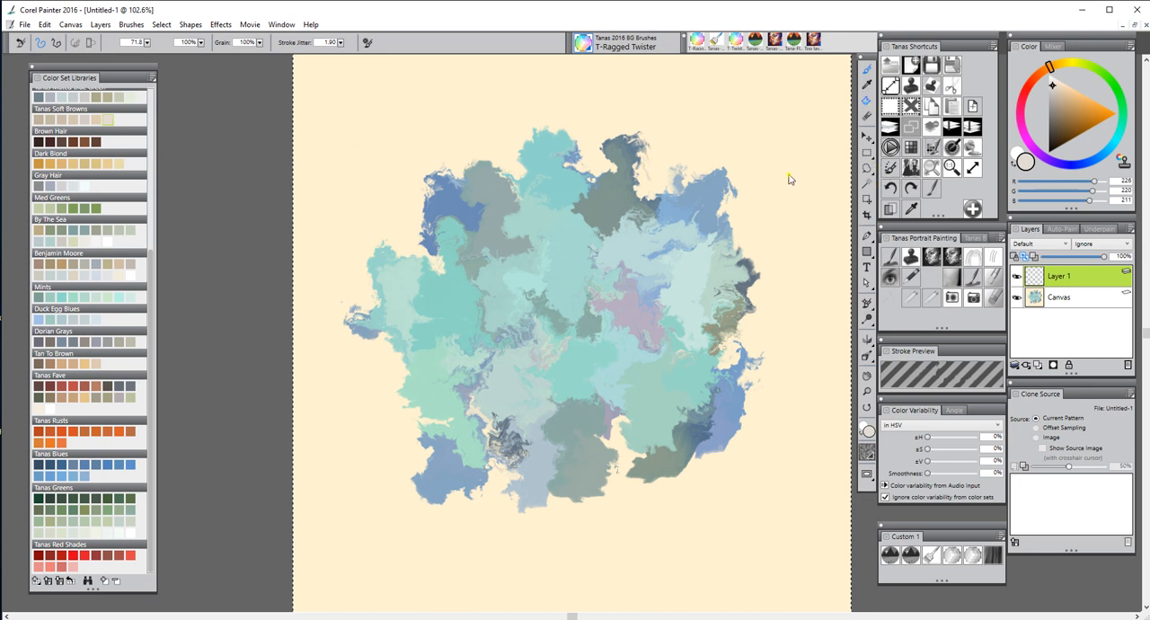
pyautogui.press('k')
pyautogui.click(753, 180)
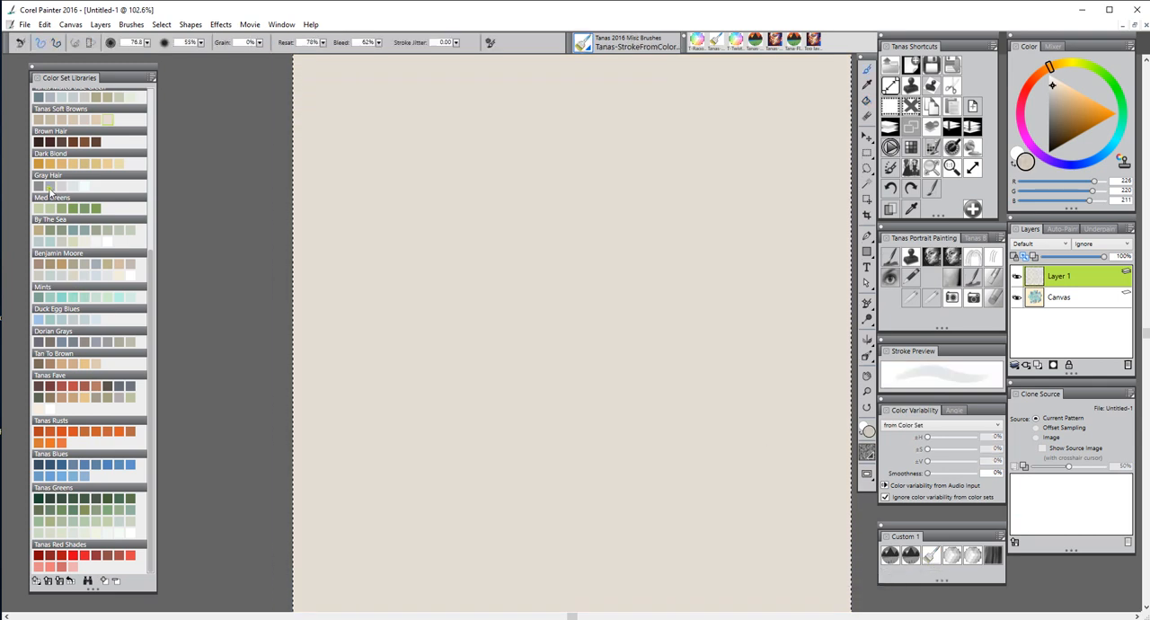
# Choose a color from the Gray Hair set and paint broad strokes on the beige layer with the Tanas-StrokeFromColor brush
pyautogui.click(51, 189)
pyautogui.moveTo(626, 296); pyautogui.dragTo(621, 352)
pyautogui.moveTo(538, 279); pyautogui.dragTo(532, 256)
pyautogui.moveTo(604, 231); pyautogui.dragTo(616, 214)
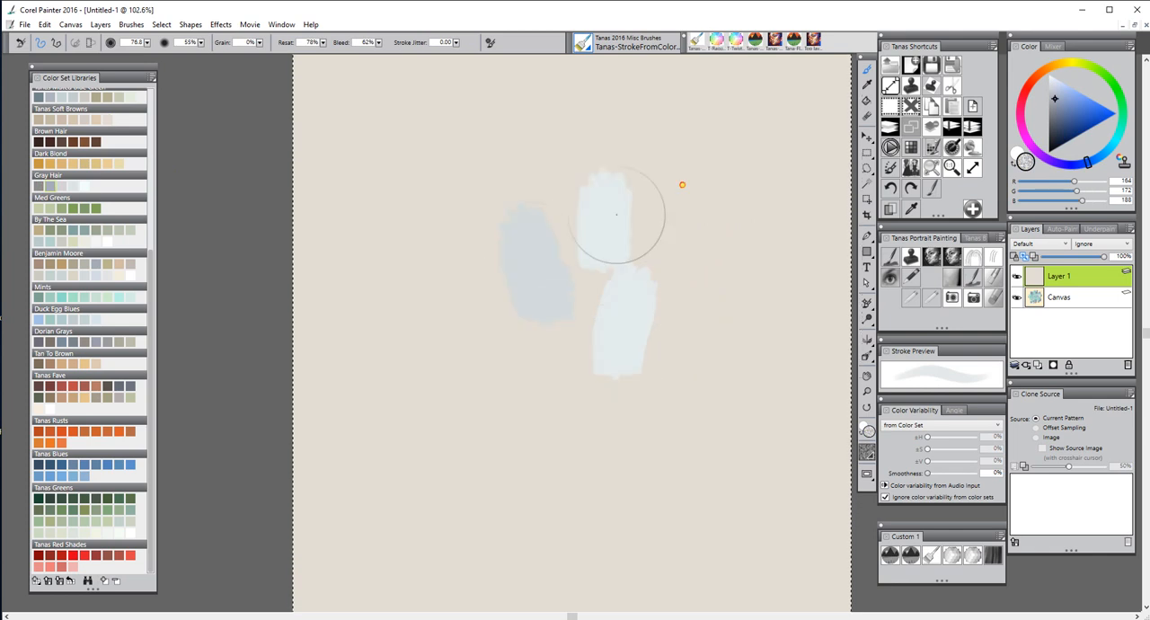
pyautogui.moveTo(687, 182); pyautogui.dragTo(659, 218)
pyautogui.moveTo(628, 341)
pyautogui.mouseDown()
pyautogui.moveTo(611, 362)
pyautogui.moveTo(586, 364)
pyautogui.mouseUp()
pyautogui.moveTo(459, 407); pyautogui.dragTo(532, 345)
# Build up the gray cluster with six more Gray Hair strokes over its middle, top and lower right
pyautogui.moveTo(523, 261); pyautogui.dragTo(549, 289)
pyautogui.moveTo(574, 190); pyautogui.dragTo(577, 236)
pyautogui.moveTo(626, 318); pyautogui.dragTo(575, 362)
pyautogui.moveTo(649, 388); pyautogui.dragTo(699, 376)
pyautogui.moveTo(651, 292); pyautogui.dragTo(647, 325)
pyautogui.moveTo(627, 305); pyautogui.dragTo(603, 333)
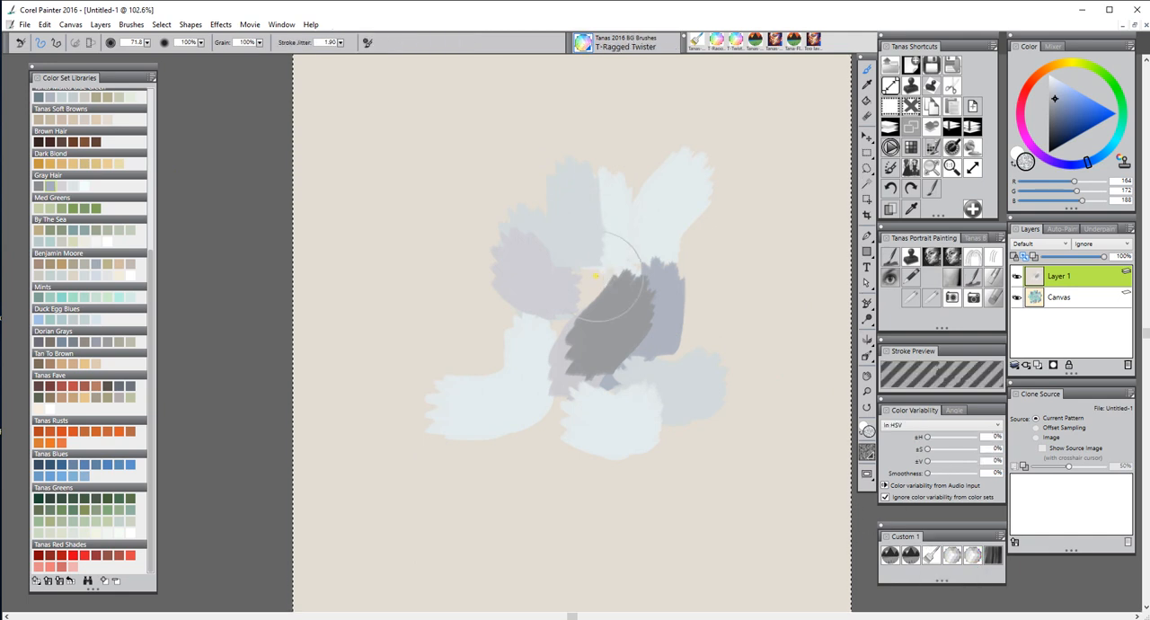
# Smear the gray and pale blue strokes on Layer 1 into ragged, interlocking patches with the T-Ragged Twister brush at size 71.8
pyautogui.moveTo(559, 273); pyautogui.dragTo(551, 209)
pyautogui.moveTo(550, 209); pyautogui.dragTo(570, 282)
pyautogui.moveTo(584, 177); pyautogui.dragTo(588, 196)
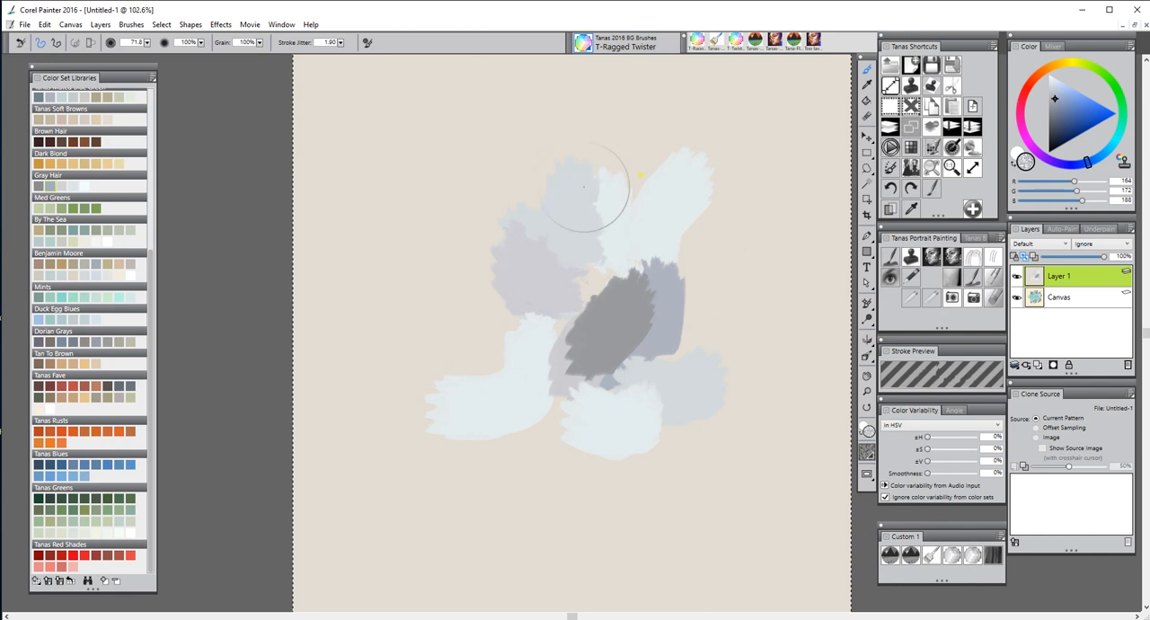
pyautogui.moveTo(620, 249); pyautogui.dragTo(618, 239)
pyautogui.moveTo(587, 327)
pyautogui.mouseDown()
pyautogui.moveTo(551, 372)
pyautogui.moveTo(520, 318)
pyautogui.moveTo(479, 341)
pyautogui.moveTo(496, 327)
pyautogui.moveTo(573, 353)
pyautogui.moveTo(512, 337)
pyautogui.mouseUp()
pyautogui.moveTo(427, 333)
pyautogui.mouseDown()
pyautogui.moveTo(634, 380)
pyautogui.moveTo(686, 344)
pyautogui.moveTo(495, 309)
pyautogui.moveTo(545, 375)
pyautogui.moveTo(508, 426)
pyautogui.moveTo(616, 311)
pyautogui.moveTo(558, 291)
pyautogui.moveTo(504, 312)
pyautogui.mouseUp()
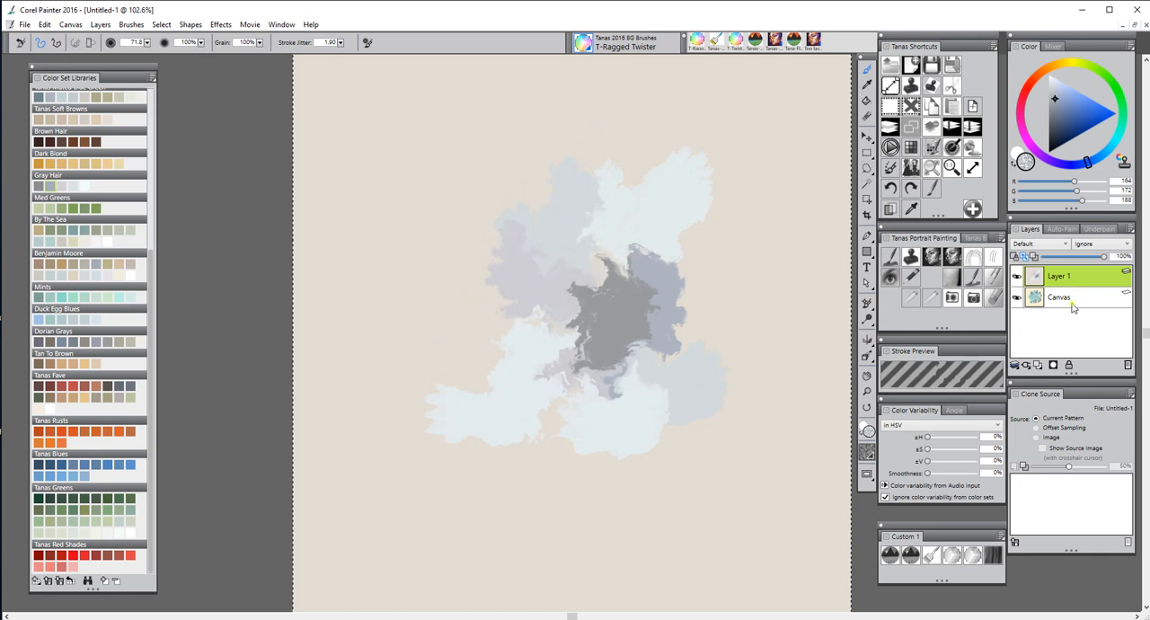
# Try the Gel, Colorize and Screen composite methods on Layer 1 over the painted canvas
pyautogui.click(1064, 244)
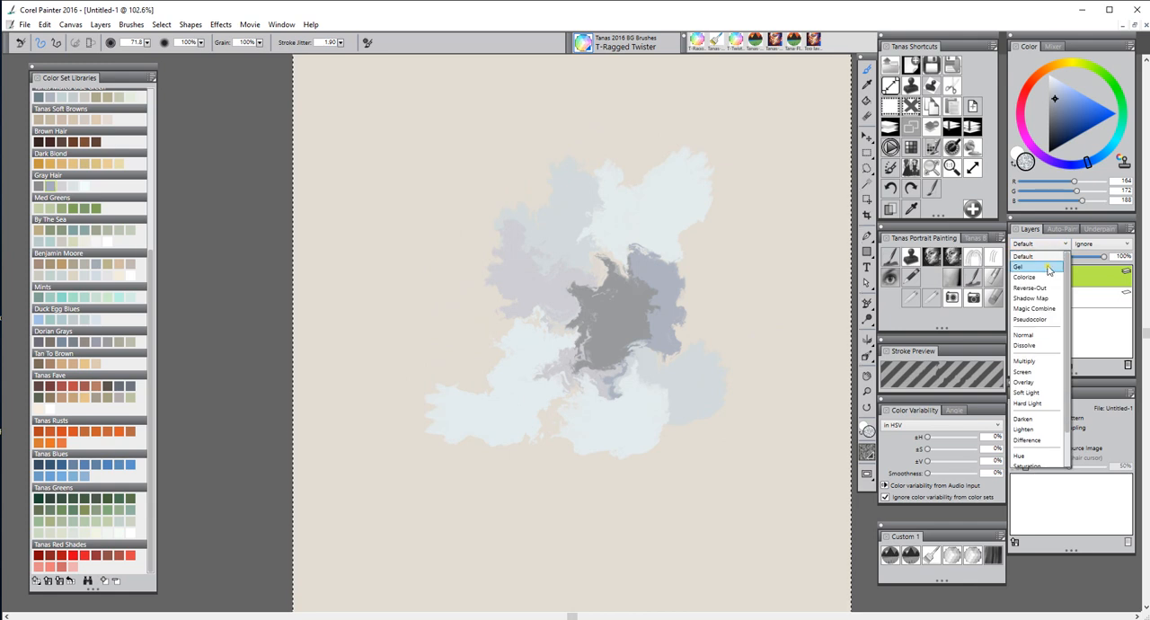
pyautogui.click(1046, 268)
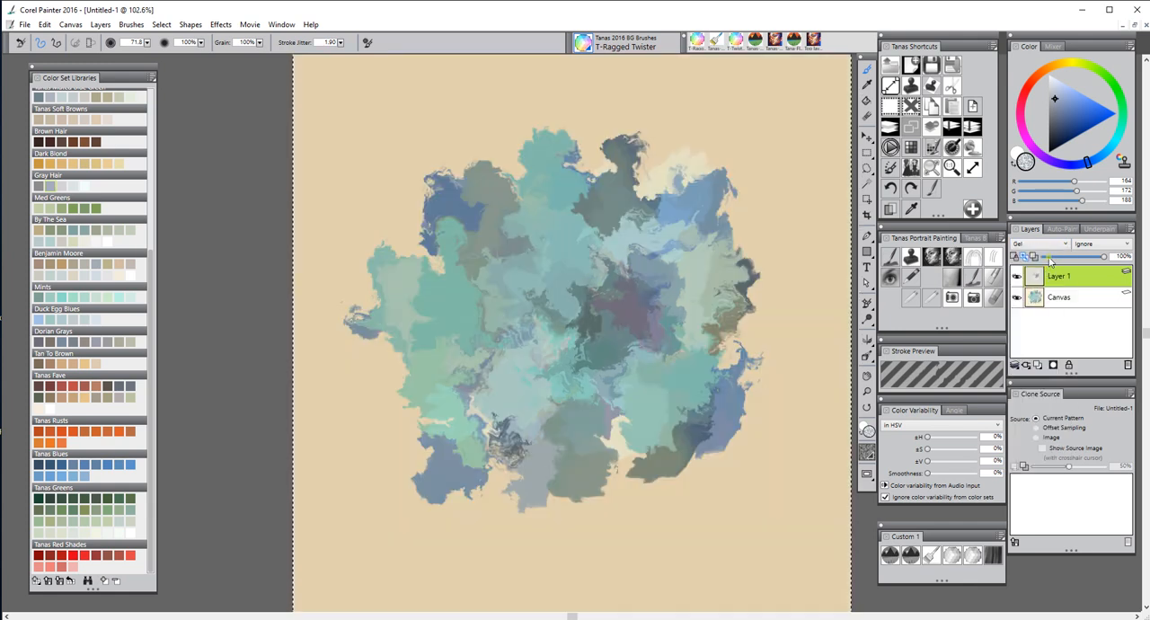
pyautogui.click(1060, 244)
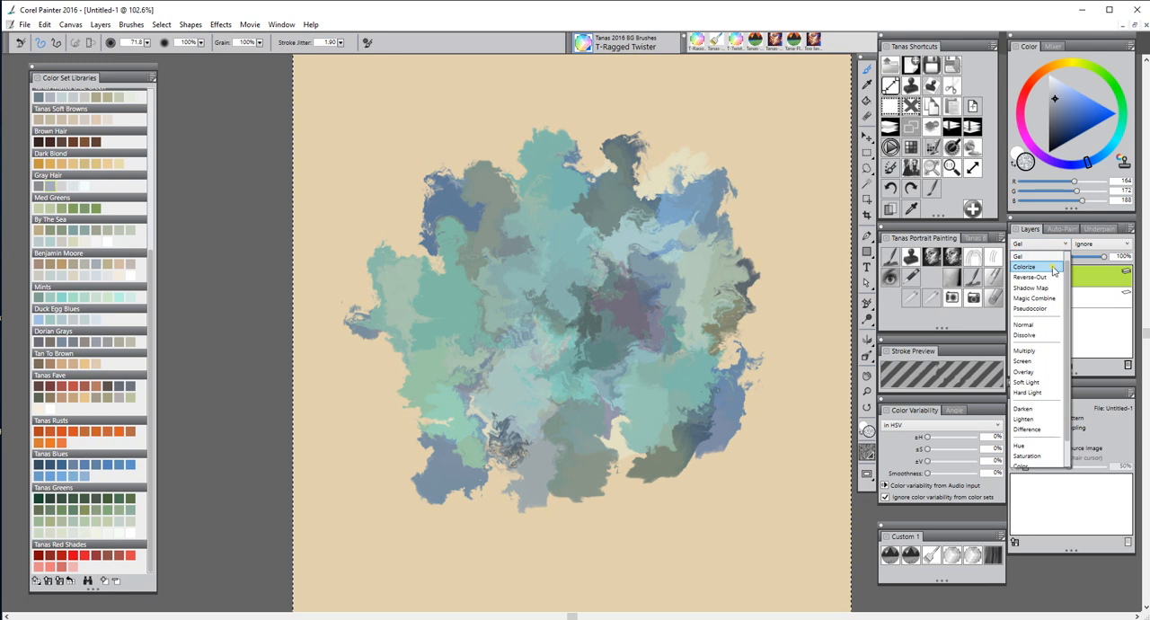
pyautogui.click(1048, 268)
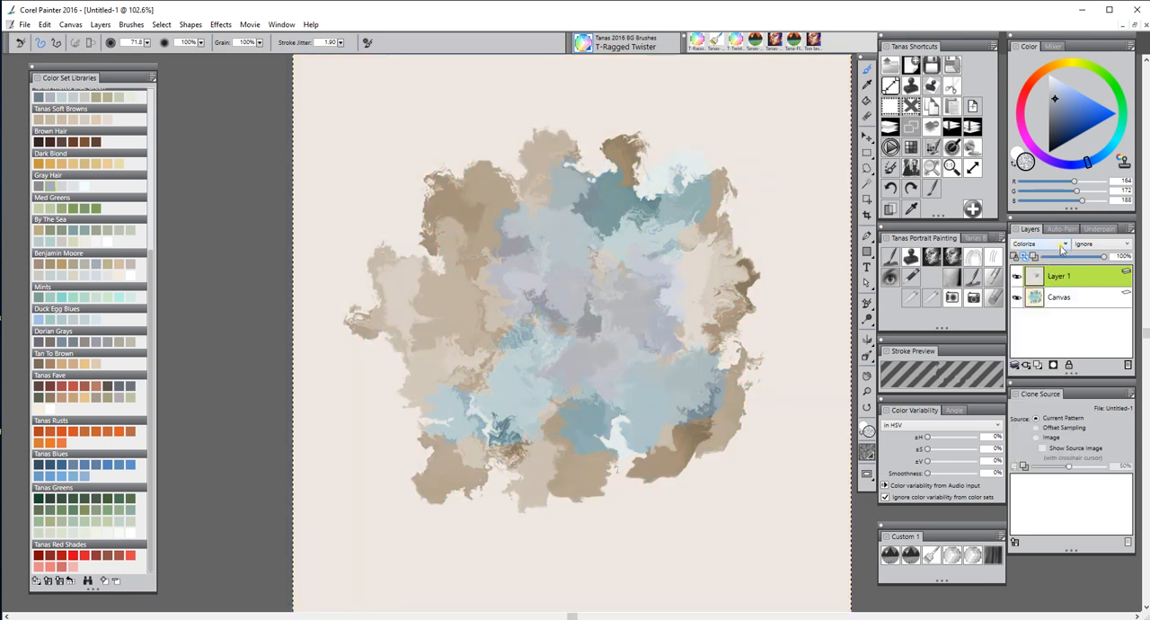
pyautogui.click(1058, 244)
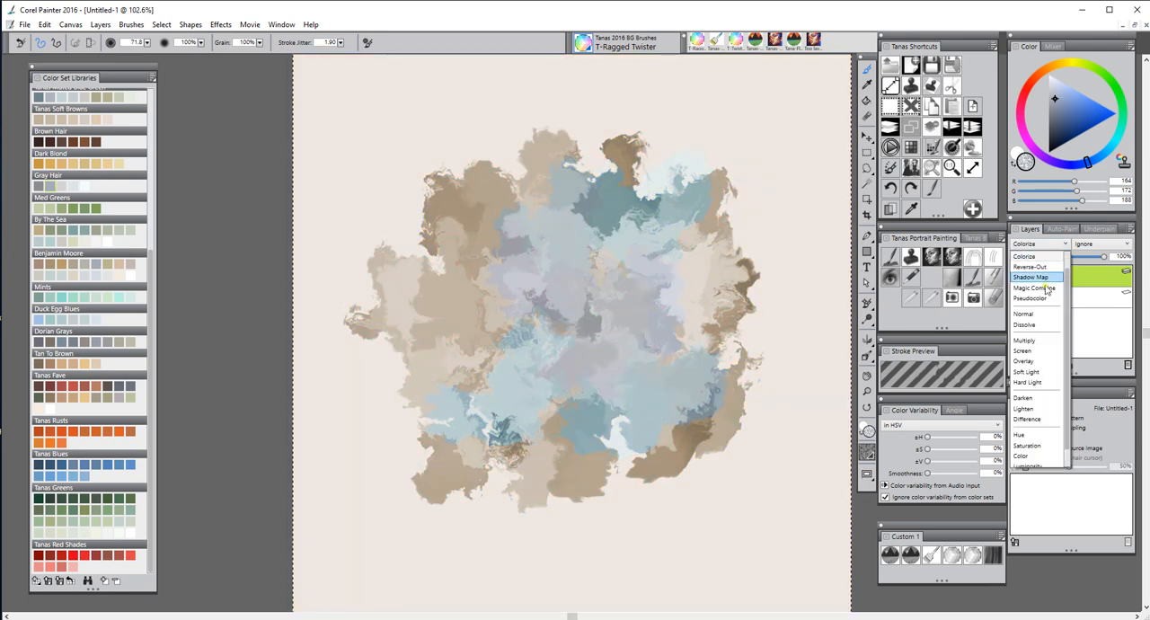
pyautogui.click(1024, 352)
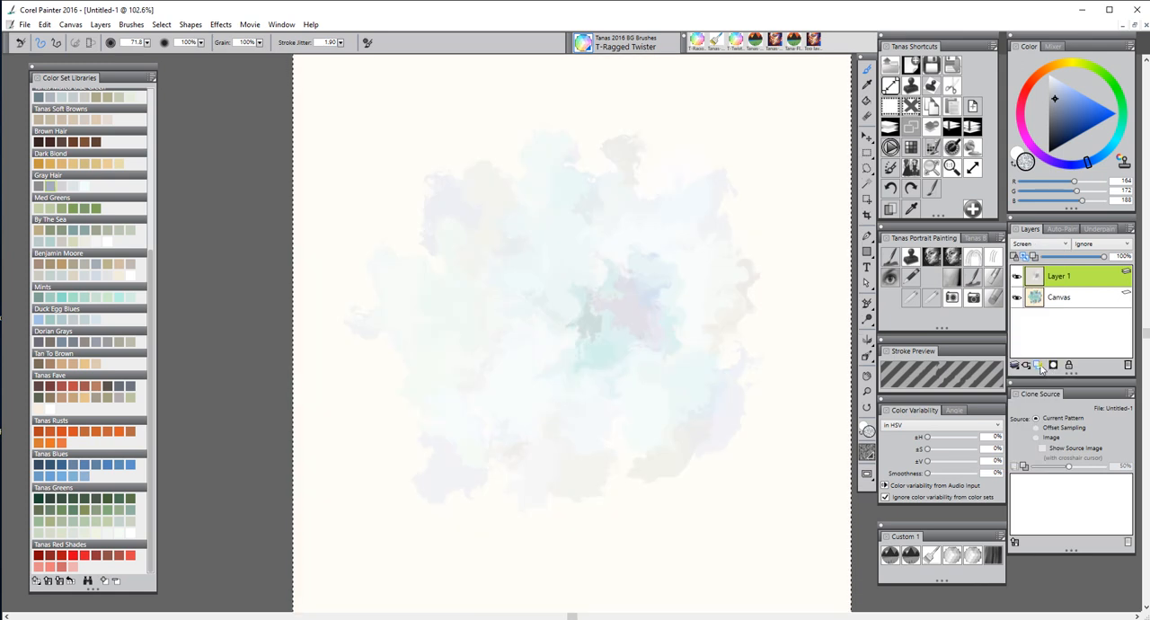
# Return Layer 1 to the Default composite method and lower its opacity to 70%
pyautogui.click(1065, 244)
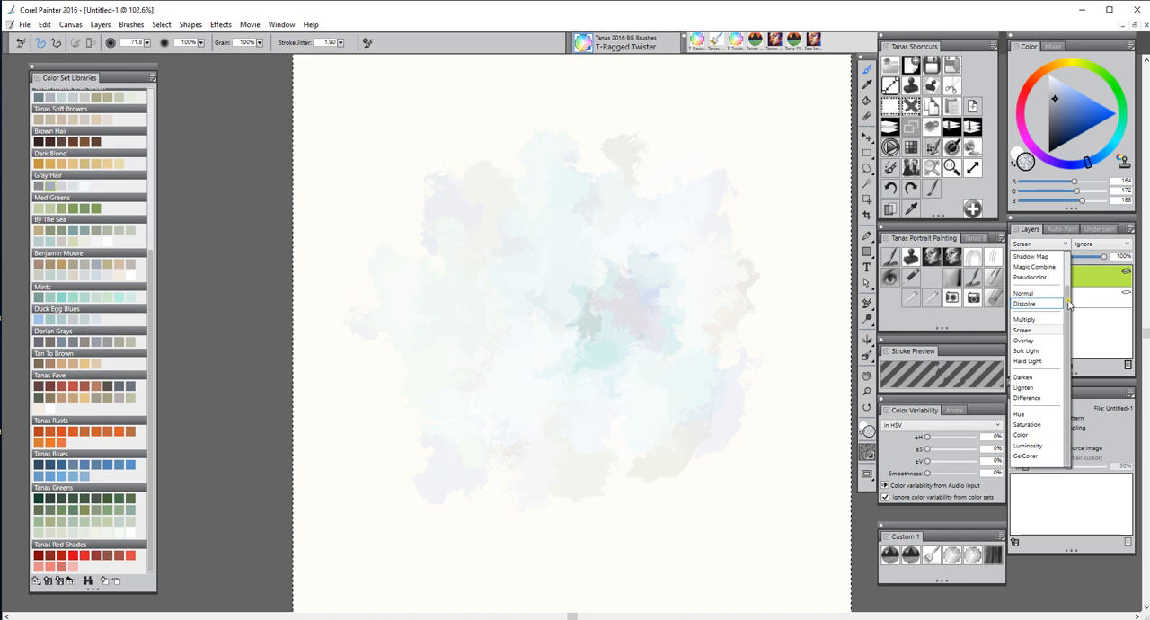
pyautogui.click(1042, 256)
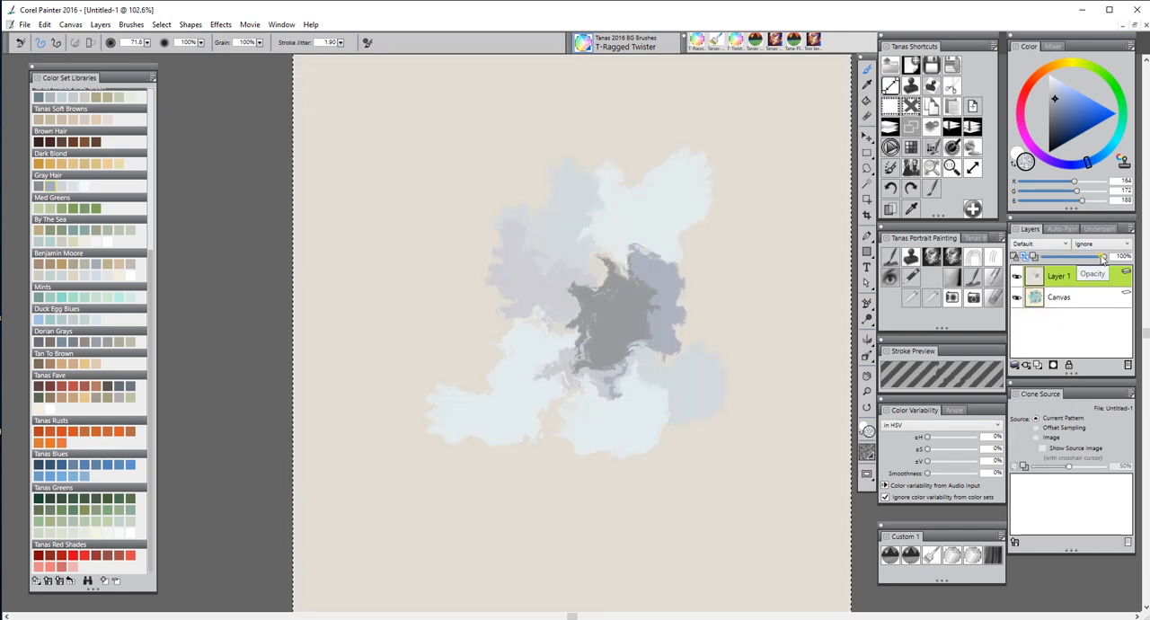
pyautogui.moveTo(1103, 256)
pyautogui.mouseDown()
pyautogui.moveTo(1061, 258)
pyautogui.moveTo(1085, 259)
pyautogui.mouseUp()
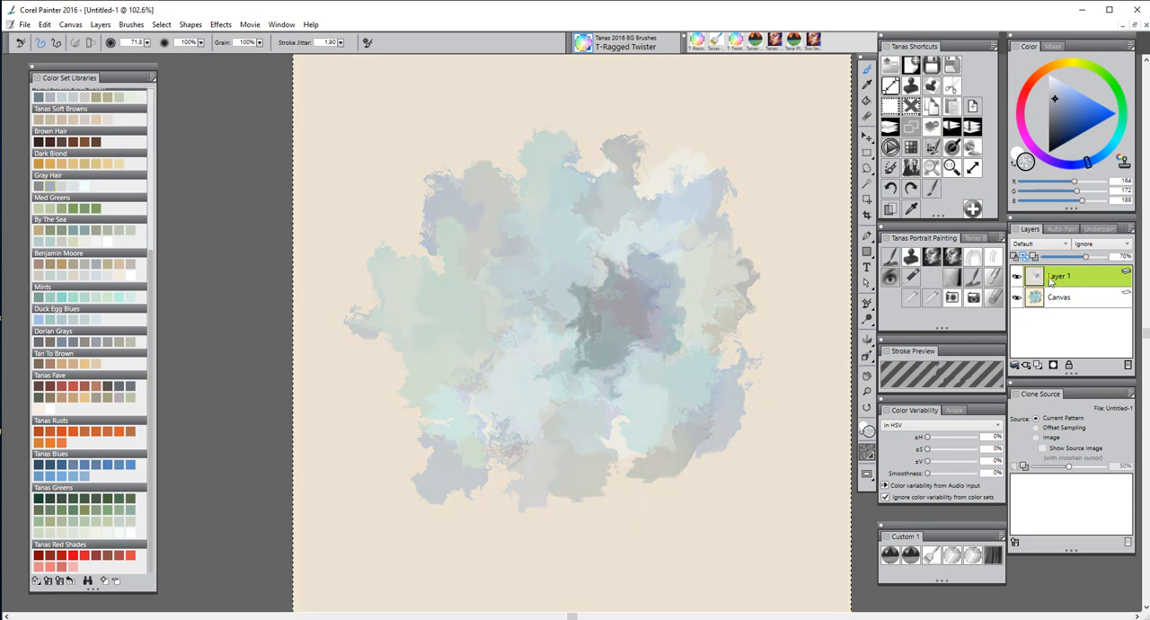